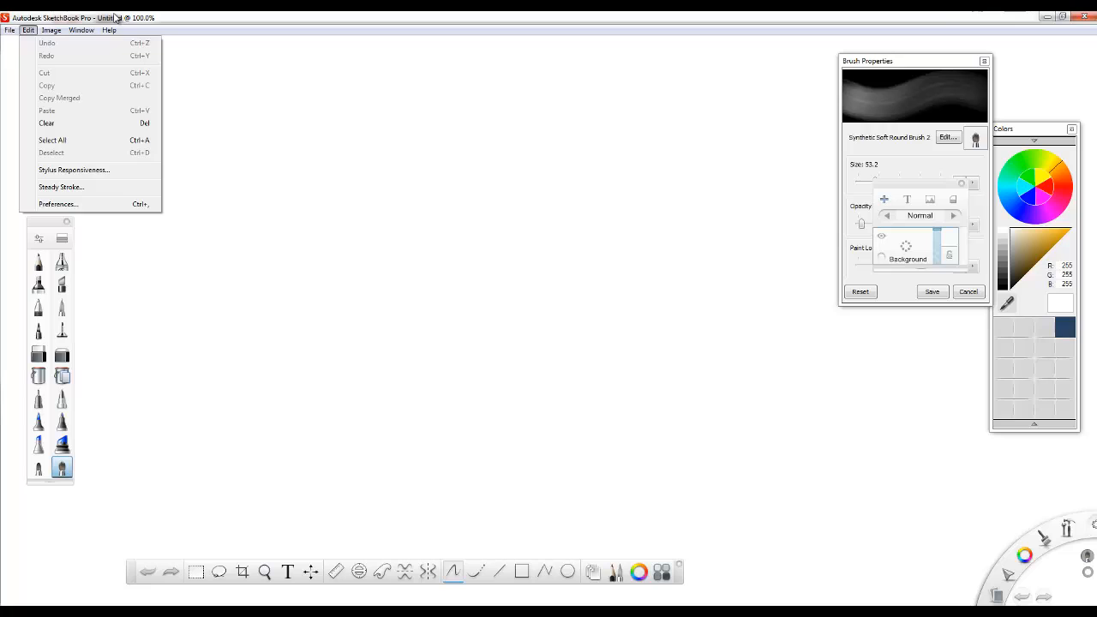
{"action": "mouse_move", "coordinate": [81, 30]}
{"action": "mouse_move", "coordinate": [10, 30]}
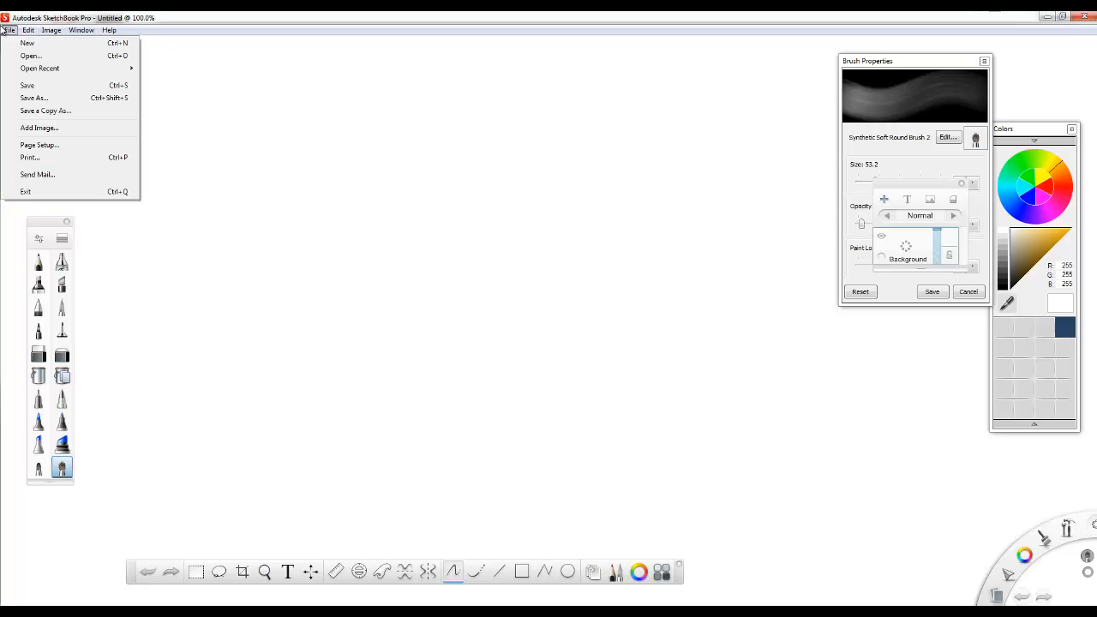
{"action": "left_click", "coordinate": [457, 303]}
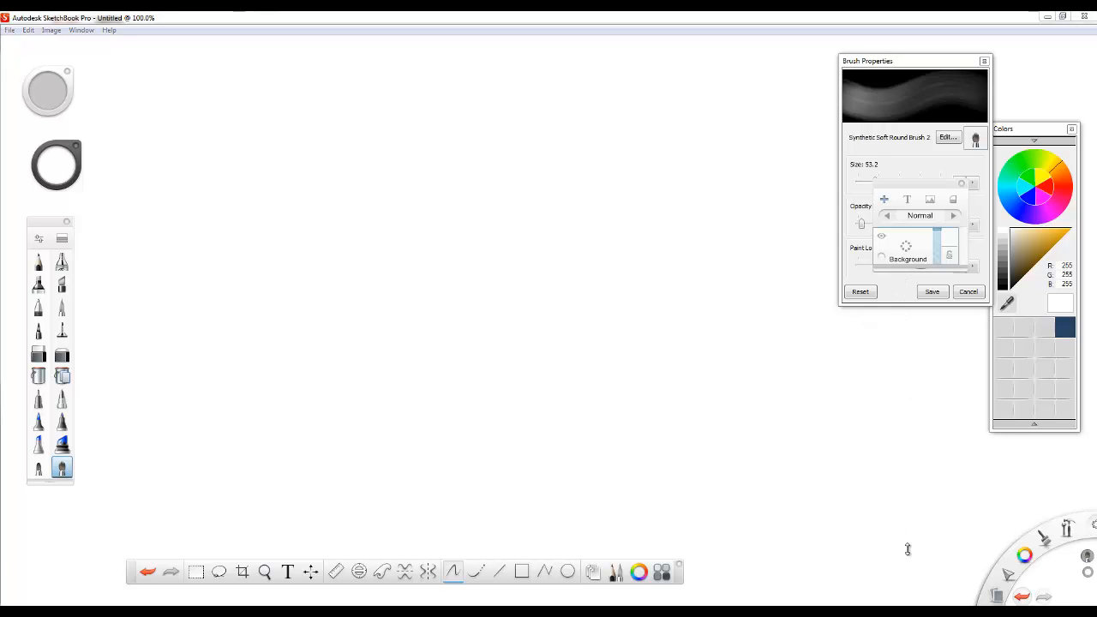
Step: Add a new layer and import the BACKGROUND image from the SCREENCASTS folder on Local Disk (C:) into it
{"action": "left_click", "coordinate": [882, 199]}
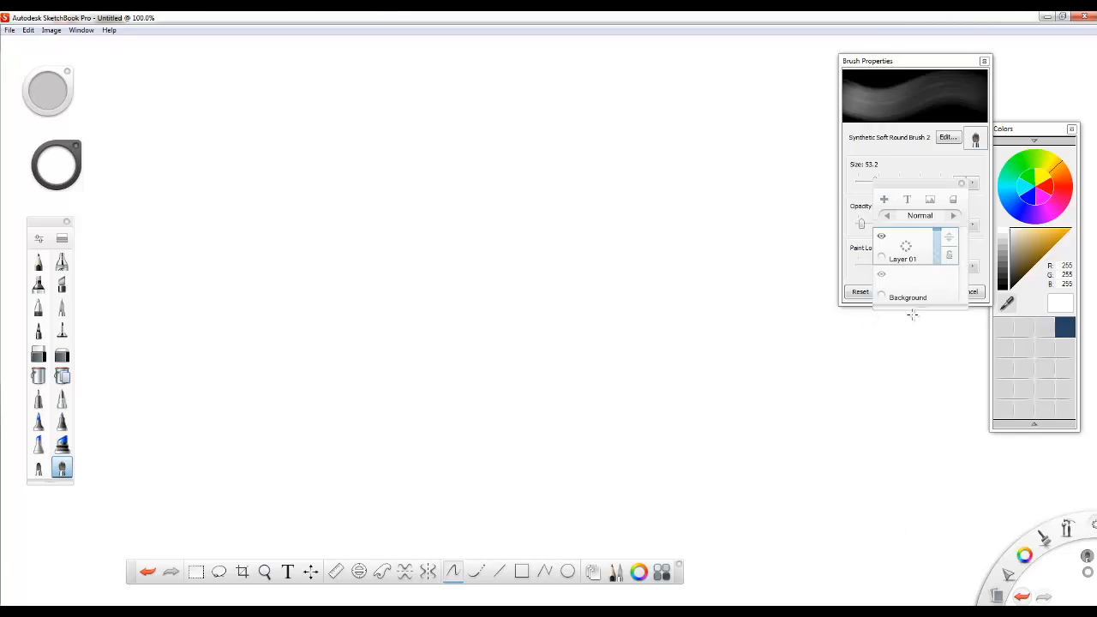
{"action": "left_click", "coordinate": [8, 31]}
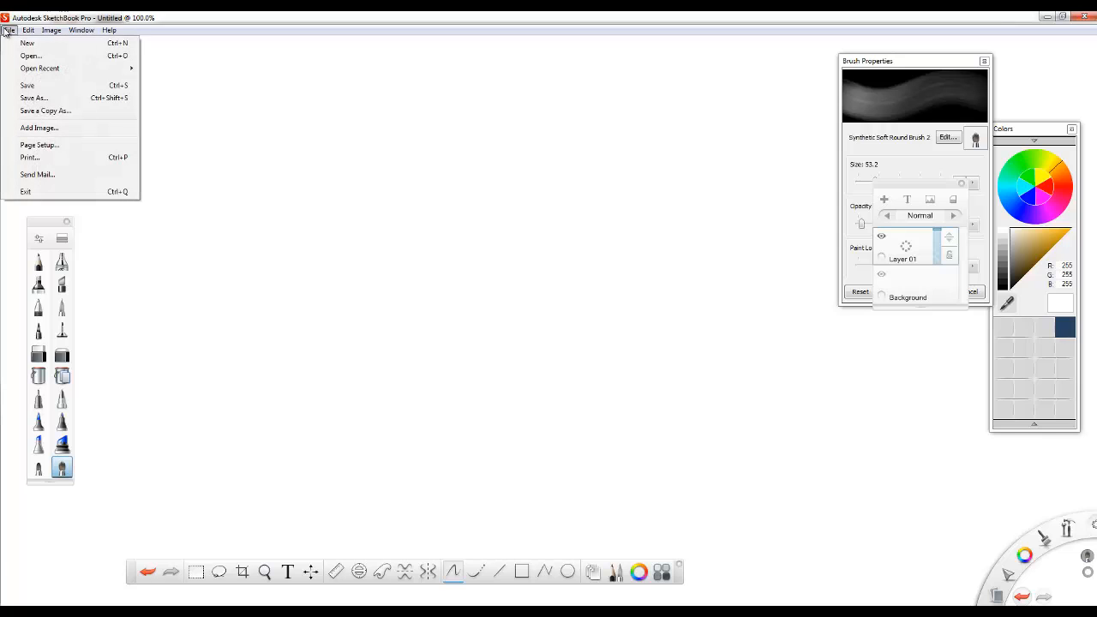
{"action": "left_click", "coordinate": [60, 128]}
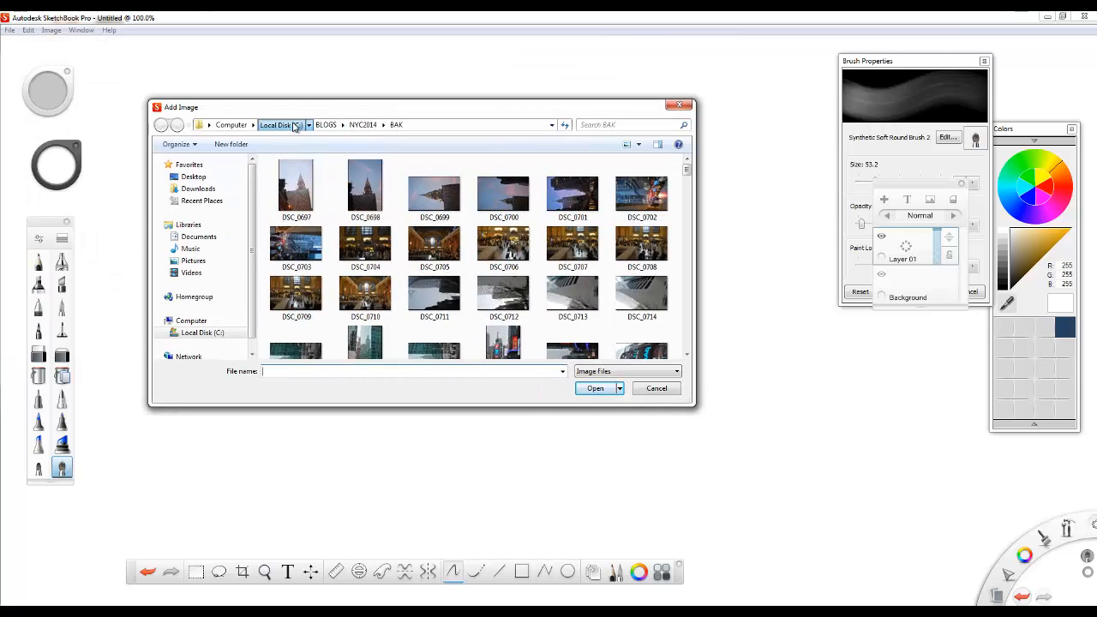
{"action": "left_click", "coordinate": [294, 127]}
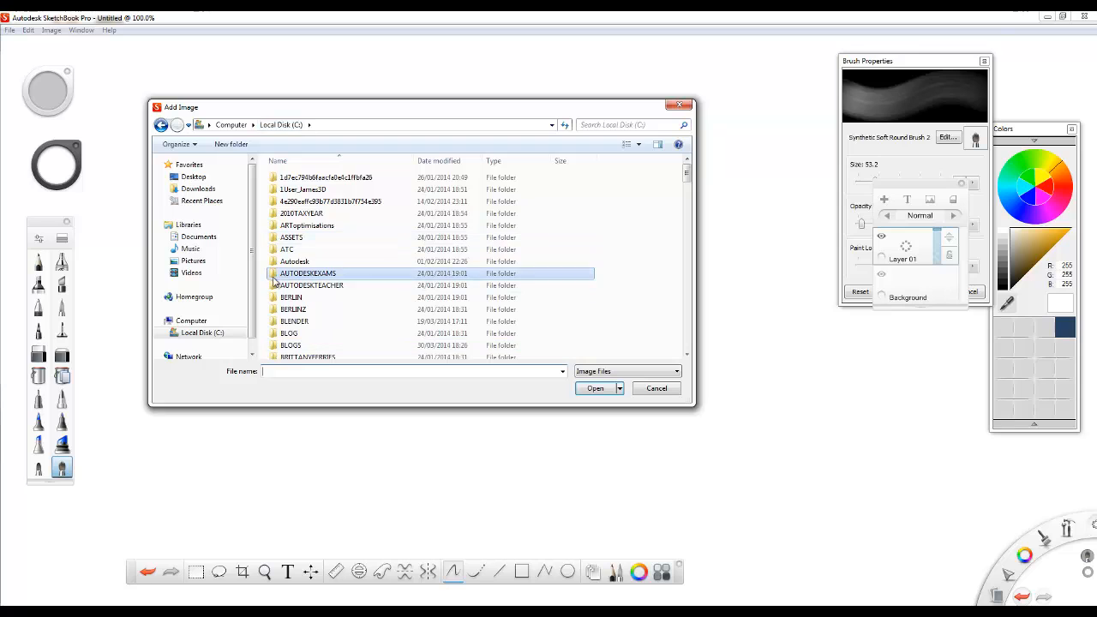
{"action": "scroll", "coordinate": [300, 274], "scroll_direction": "down", "scroll_amount": 10}
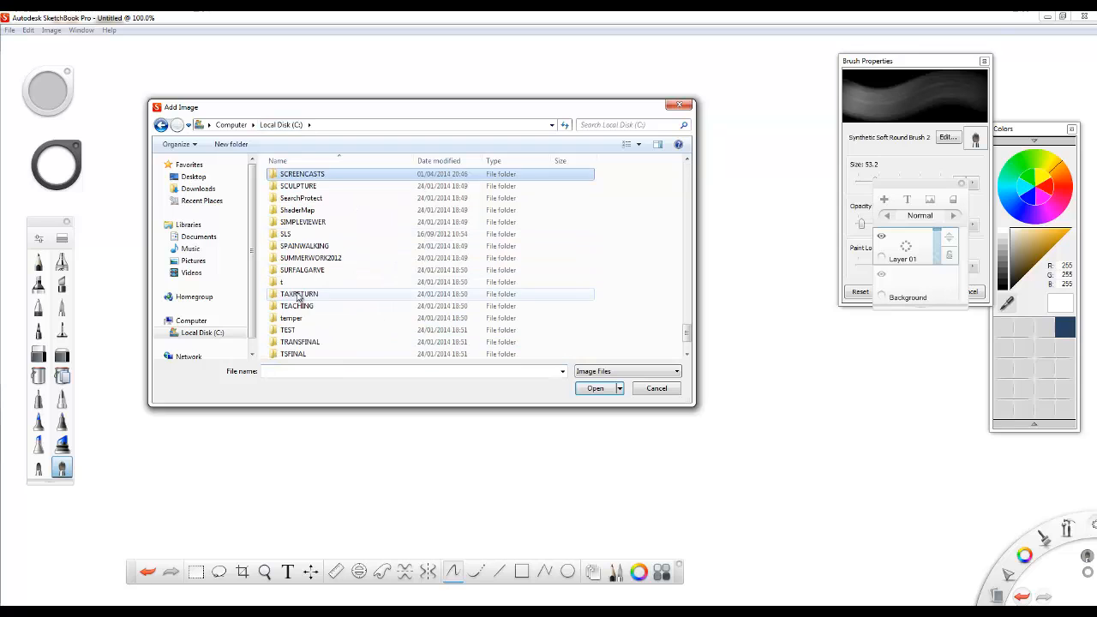
{"action": "double_click", "coordinate": [300, 177]}
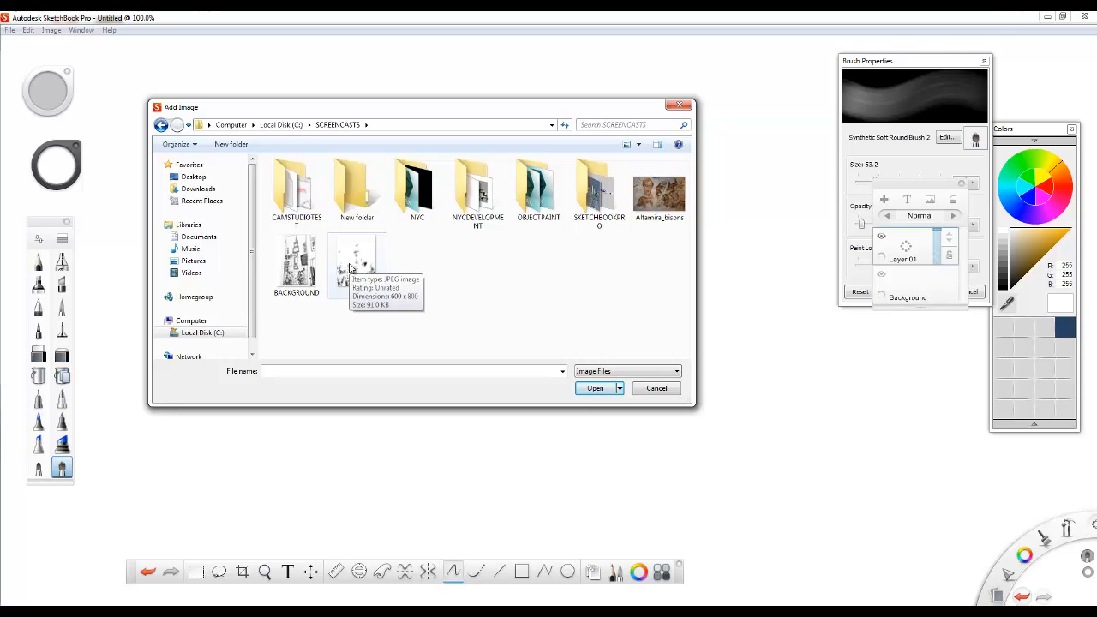
{"action": "double_click", "coordinate": [283, 258]}
{"action": "scroll", "coordinate": [453, 223], "scroll_direction": "down", "scroll_amount": 3}
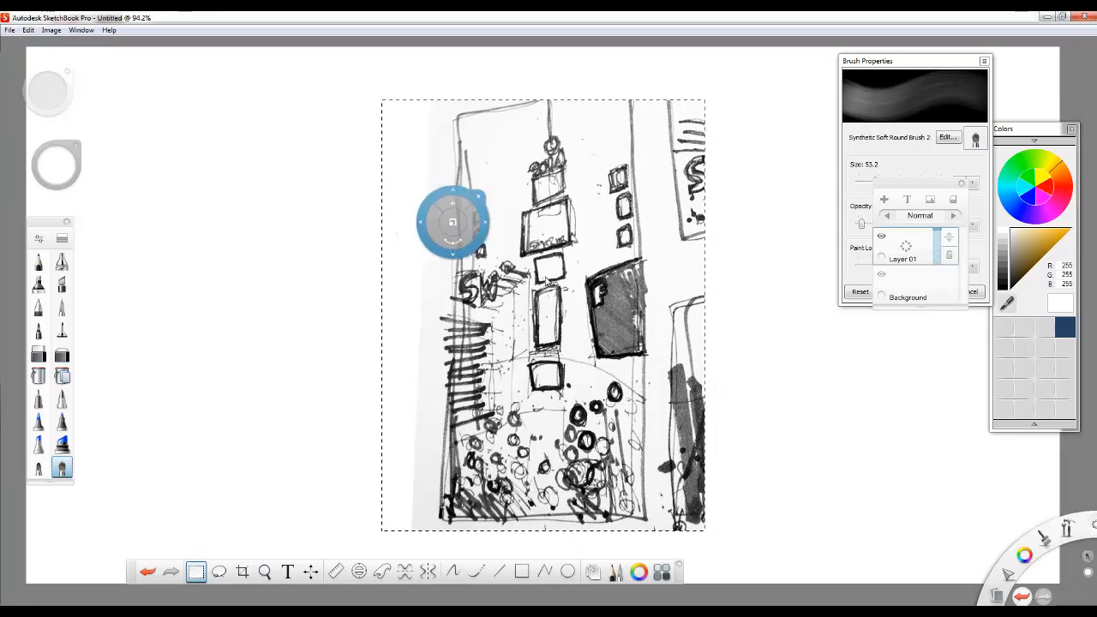
{"action": "scroll", "coordinate": [760, 317], "scroll_direction": "up", "scroll_amount": 2}
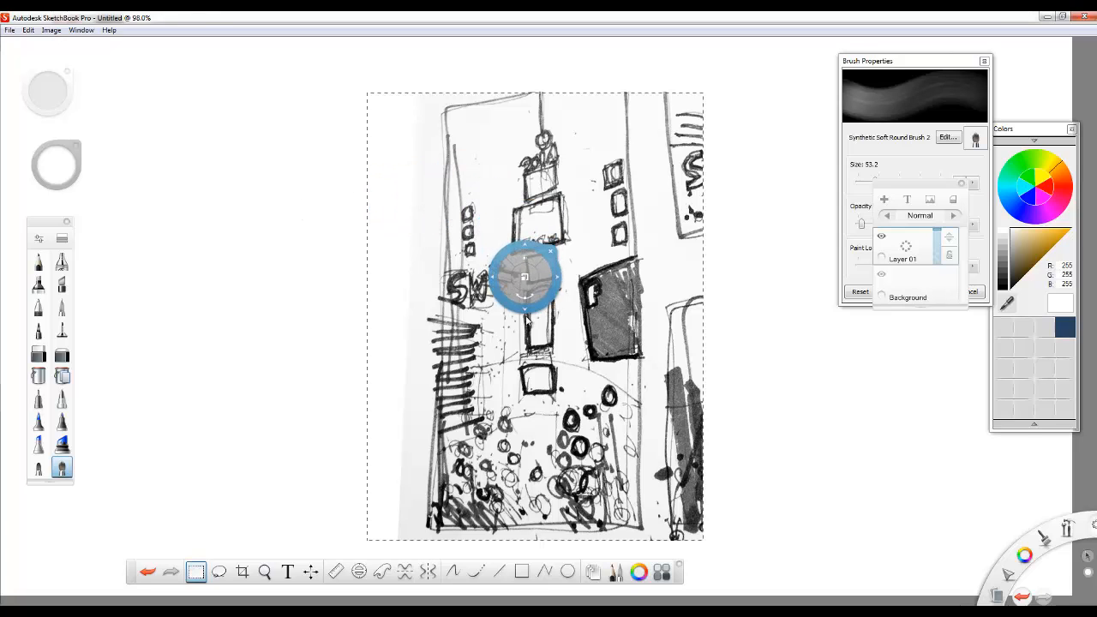
Step: Try to import the 600 x 800 JPEG of blurred brush marks onto the sketch's own layer and resize it
{"action": "left_click", "coordinate": [13, 33]}
{"action": "left_click", "coordinate": [36, 128]}
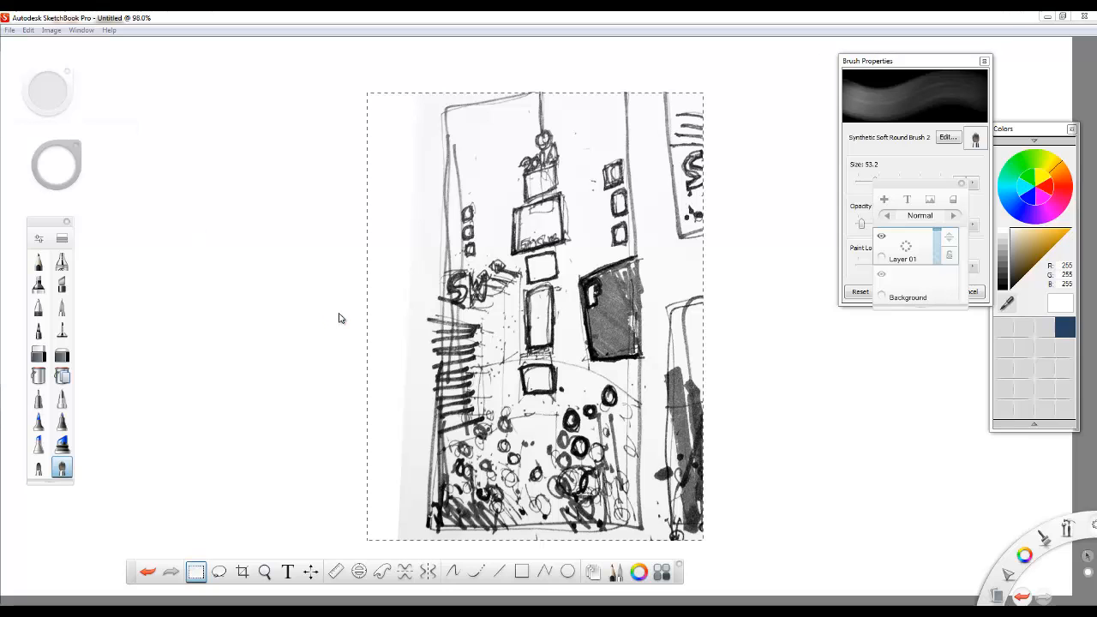
{"action": "double_click", "coordinate": [347, 250]}
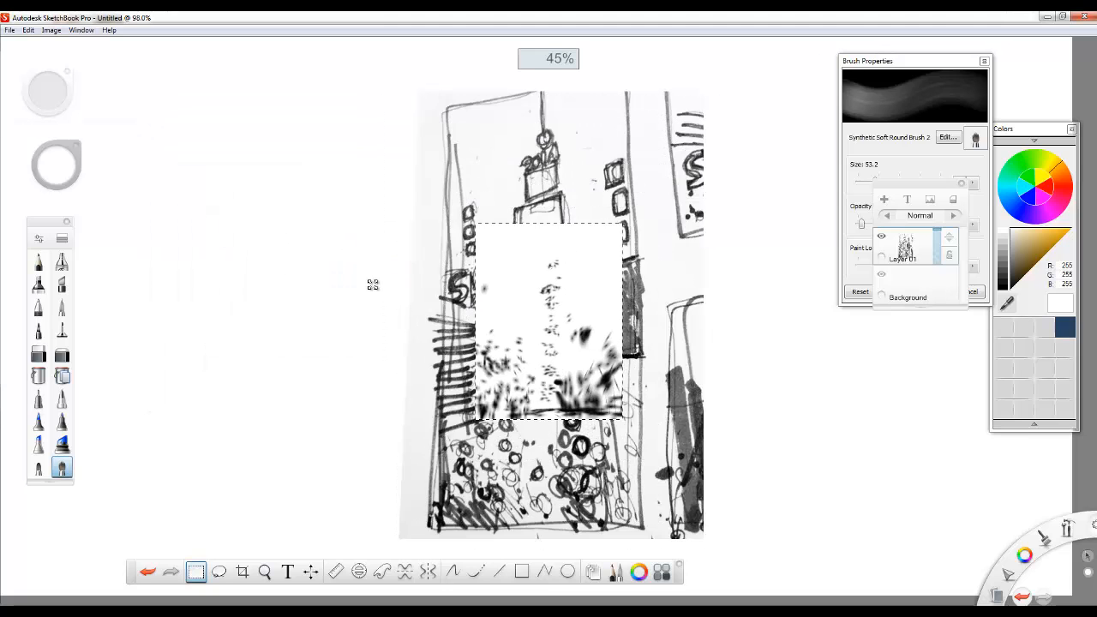
{"action": "left_click_drag", "start_coordinate": [373, 285], "coordinate": [455, 358]}
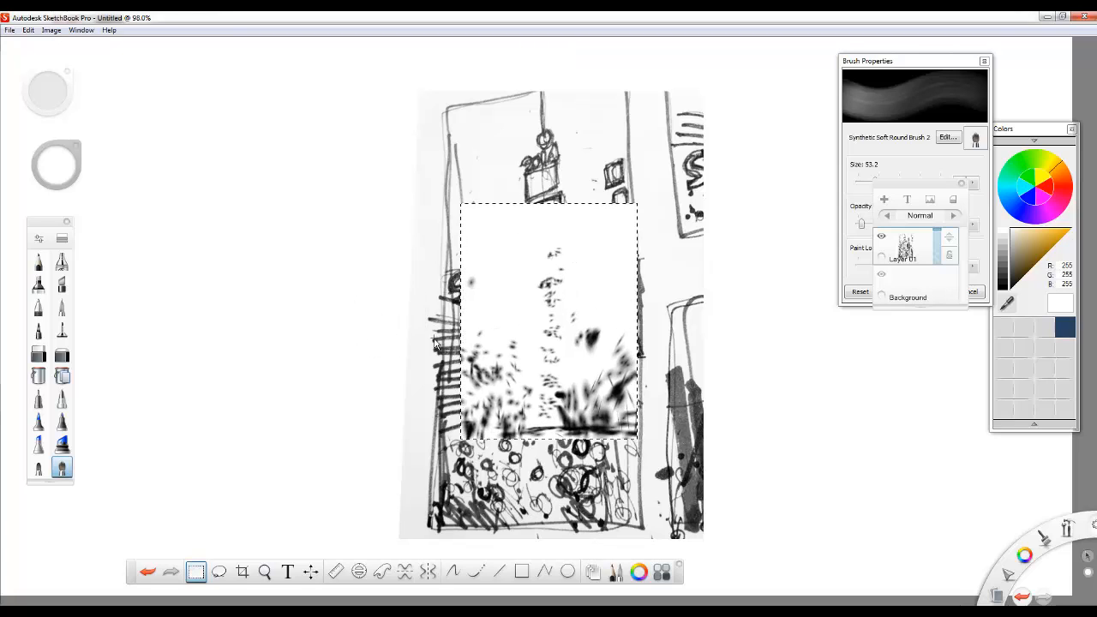
{"action": "left_click", "coordinate": [491, 311]}
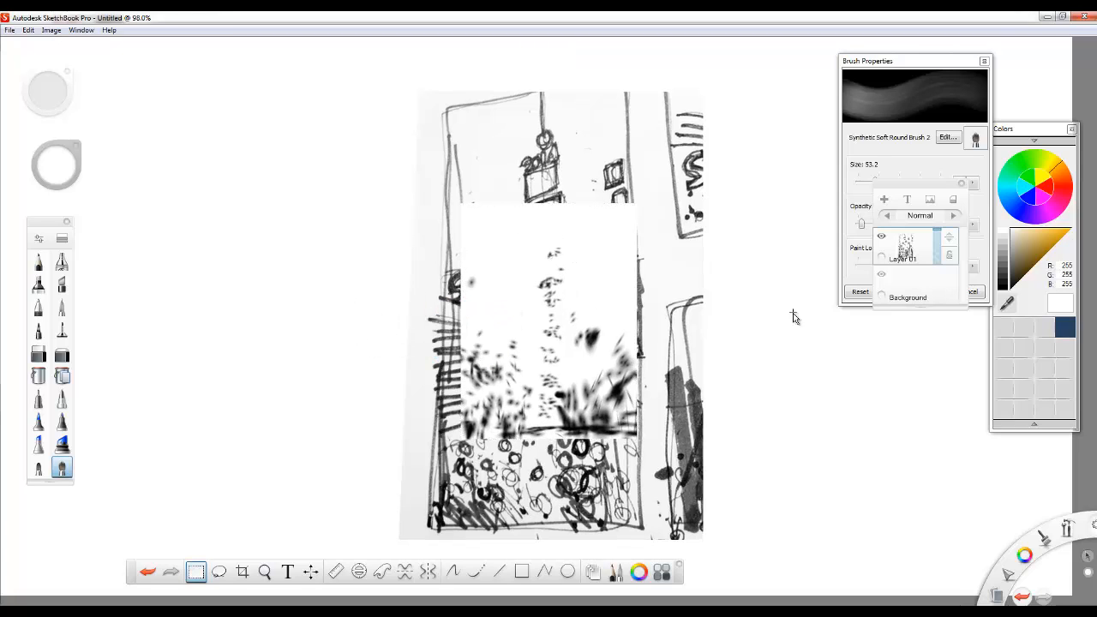
{"action": "left_click_drag", "start_coordinate": [916, 254], "coordinate": [881, 236]}
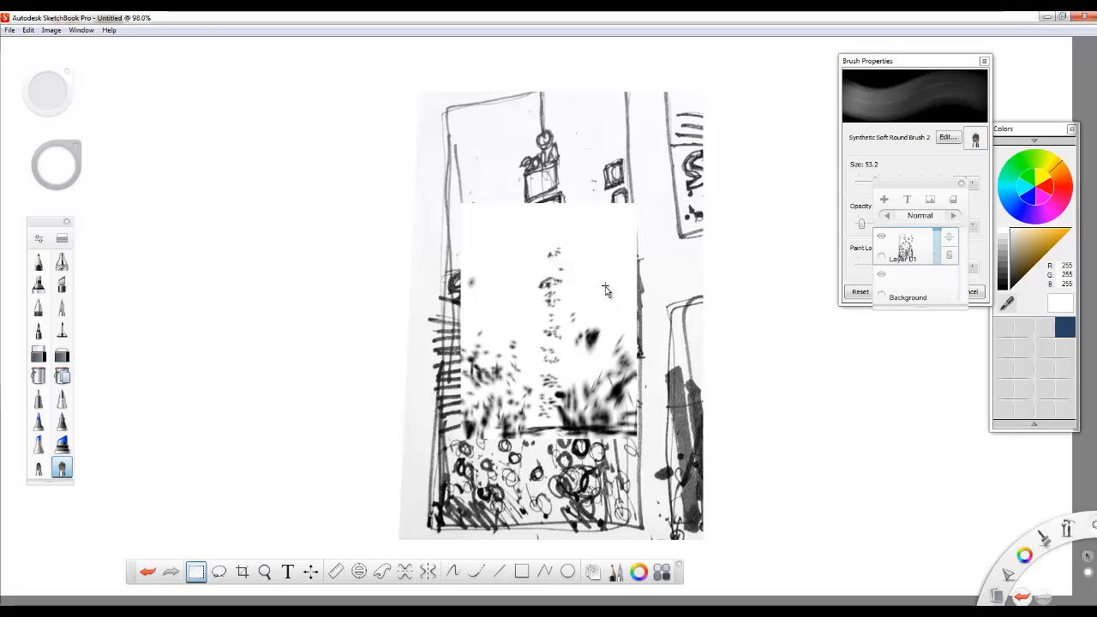
Step: Undo the resizing and import of the blurred brush-mark image on the sketch's layer
{"action": "key", "text": "ctrl+z"}
{"action": "key", "text": "ctrl+z"}
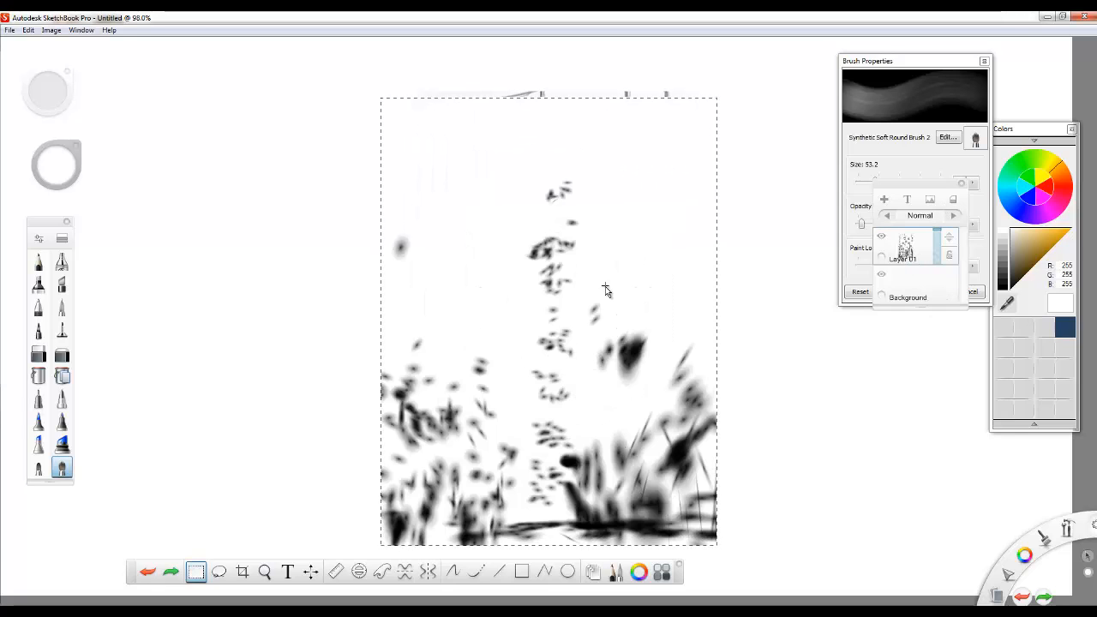
{"action": "key", "text": "ctrl+z"}
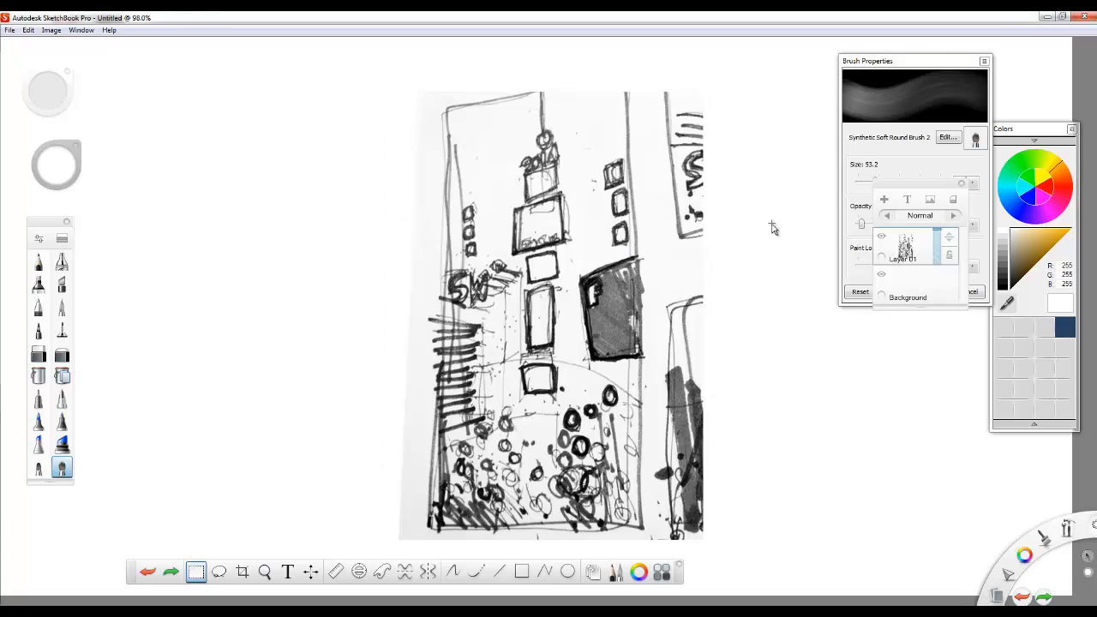
Step: Add a second layer, import the blurred brush-mark image into it and align it over the sketch
{"action": "left_click", "coordinate": [884, 203]}
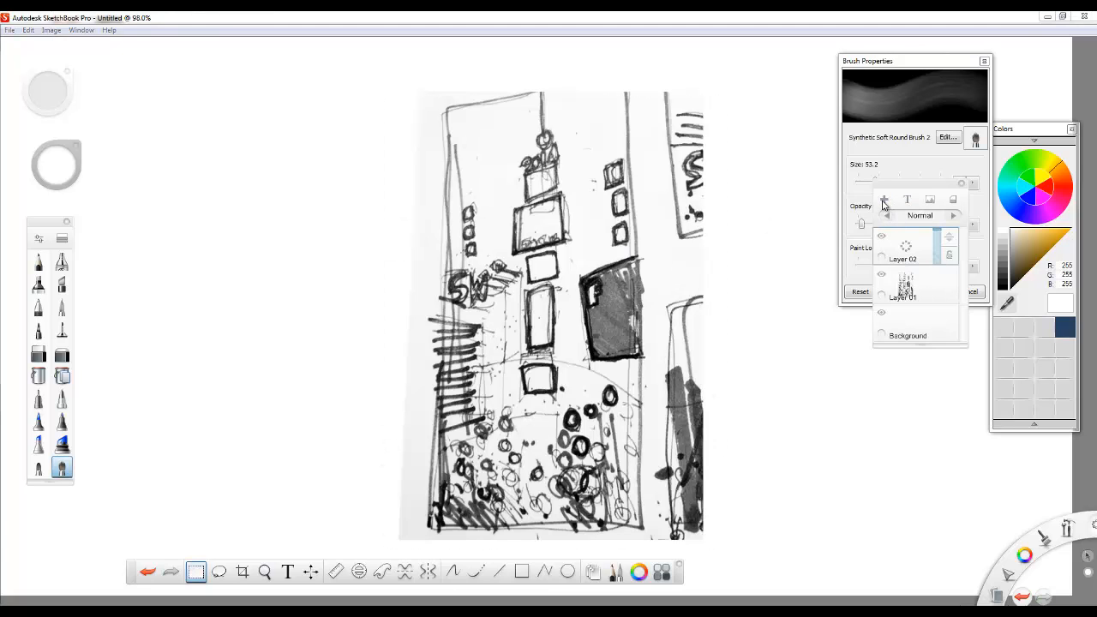
{"action": "left_click", "coordinate": [10, 30]}
{"action": "left_click", "coordinate": [31, 127]}
{"action": "double_click", "coordinate": [354, 268]}
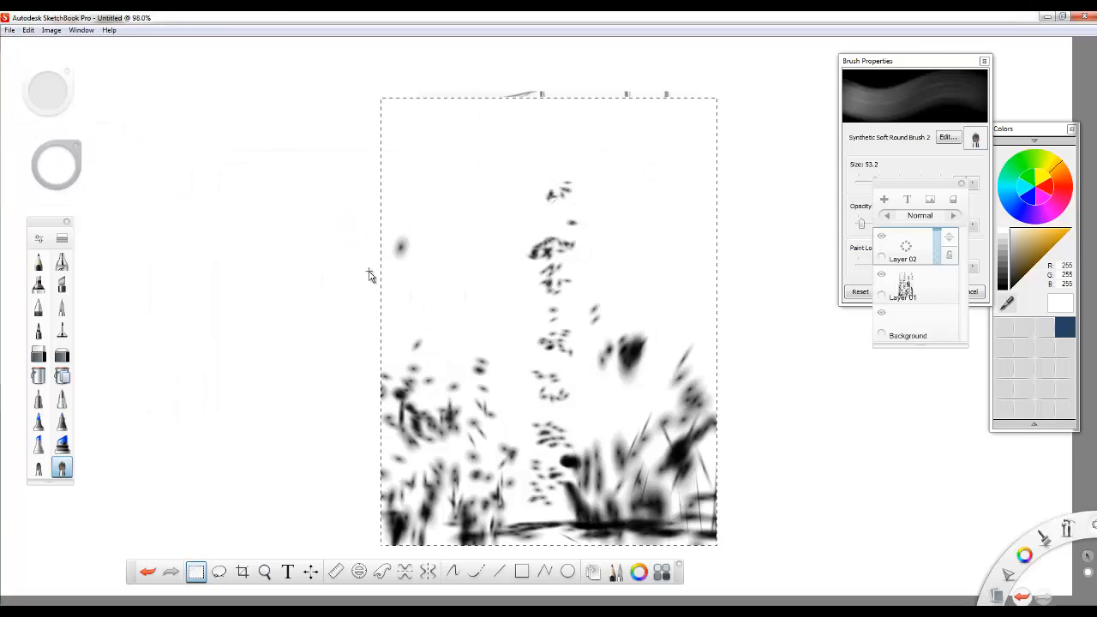
{"action": "mouse_move", "coordinate": [470, 314]}
{"action": "left_mouse_down"}
{"action": "mouse_move", "coordinate": [372, 291]}
{"action": "mouse_move", "coordinate": [421, 300]}
{"action": "left_mouse_up"}
{"action": "key", "text": "ctrl+z"}
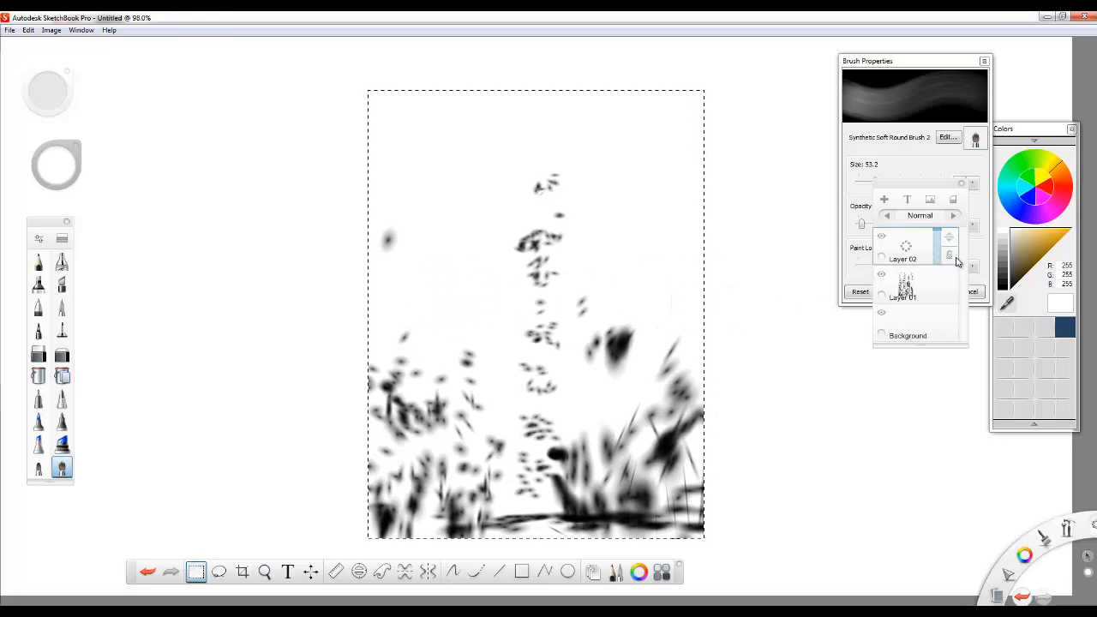
Step: Set the blending mode of both image layers, Layer 02 and Layer 01, to Multiply
{"action": "left_click", "coordinate": [935, 232]}
{"action": "mouse_move", "coordinate": [935, 233]}
{"action": "left_mouse_down"}
{"action": "mouse_move", "coordinate": [935, 266]}
{"action": "mouse_move", "coordinate": [936, 226]}
{"action": "left_mouse_up"}
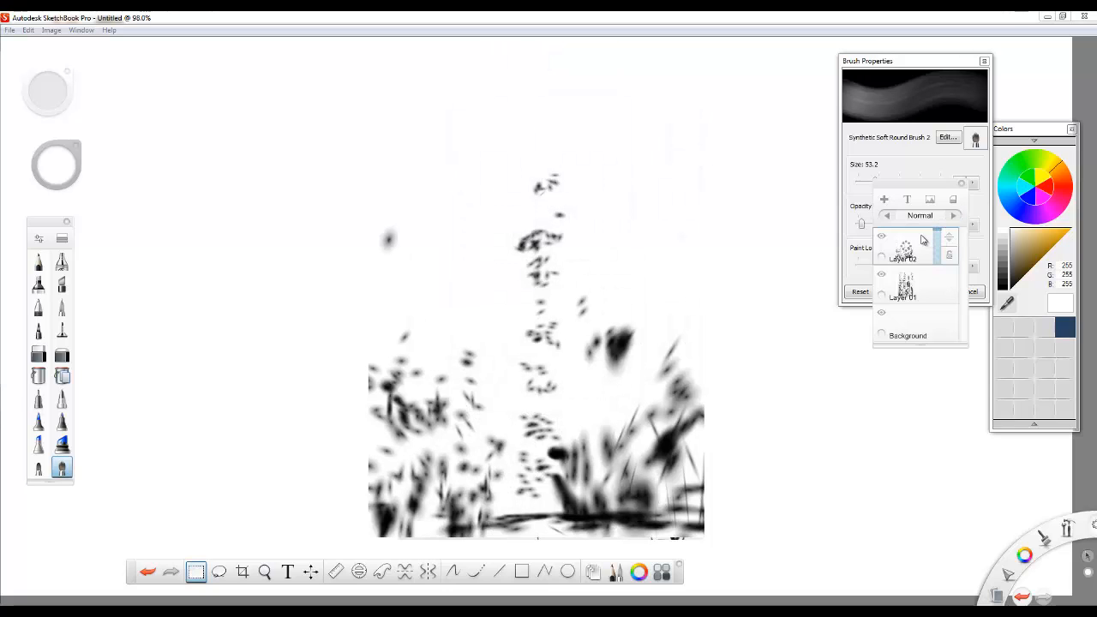
{"action": "left_click", "coordinate": [956, 219]}
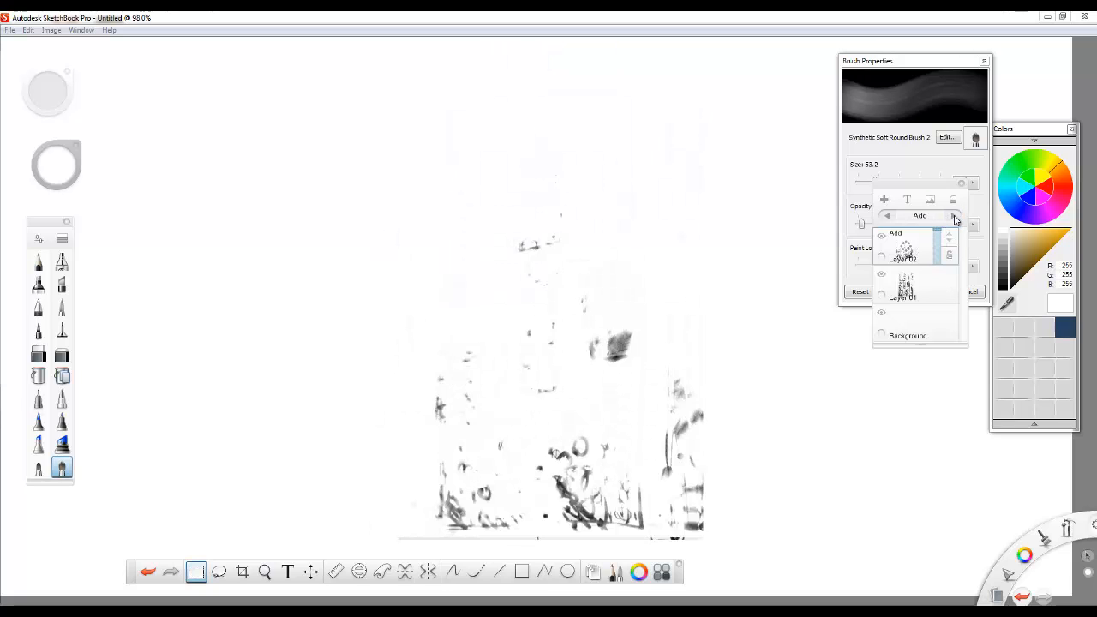
{"action": "left_click", "coordinate": [956, 218]}
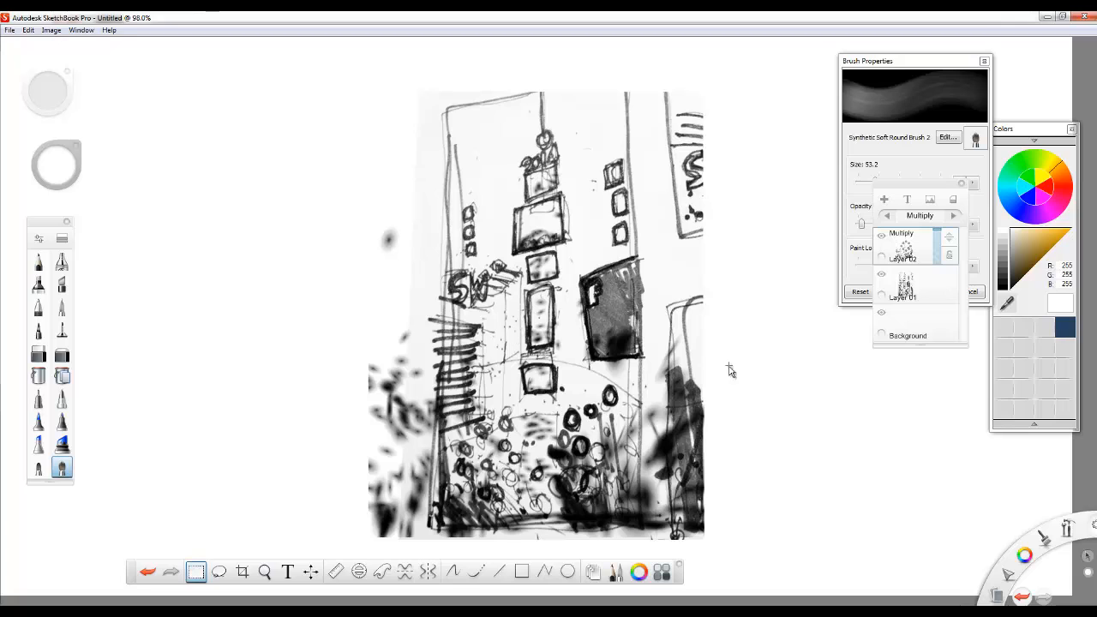
{"action": "left_click", "coordinate": [907, 292]}
{"action": "left_click", "coordinate": [953, 215]}
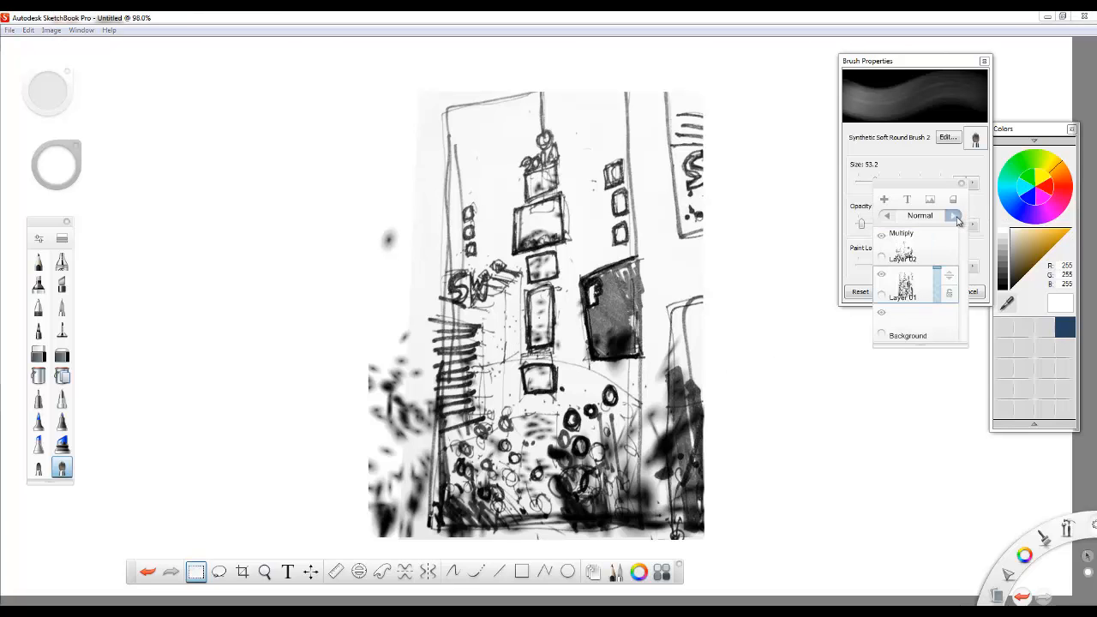
{"action": "left_click", "coordinate": [954, 215]}
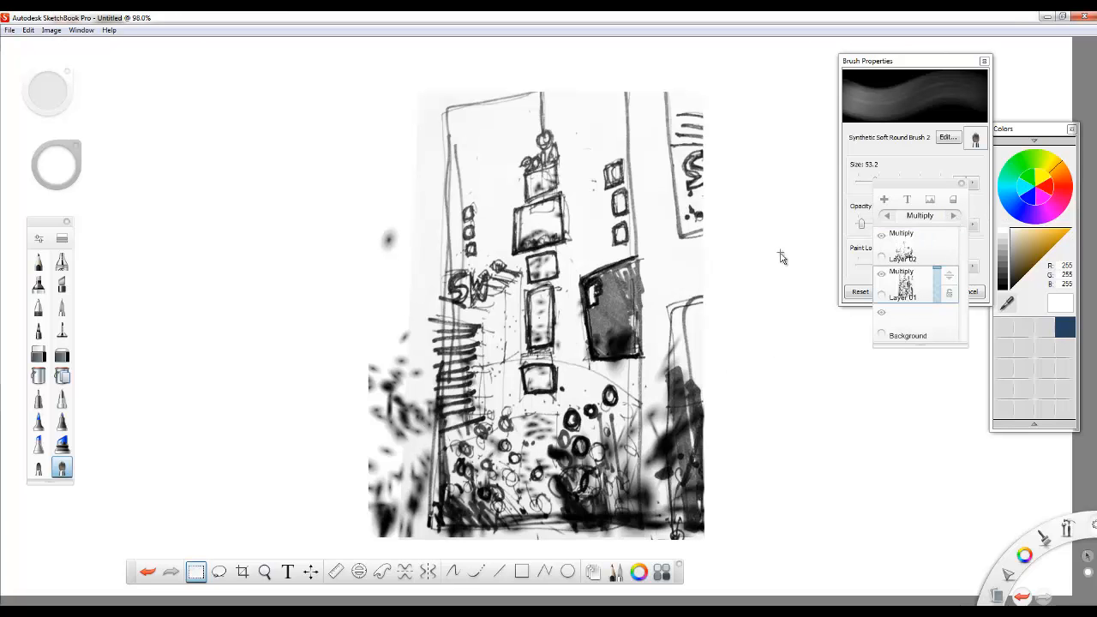
Step: Hide and show Layer 02 repeatedly to compare the sketch with and without the blurred brush marks, dismissing the Windows color scheme prompt
{"action": "left_click", "coordinate": [880, 236]}
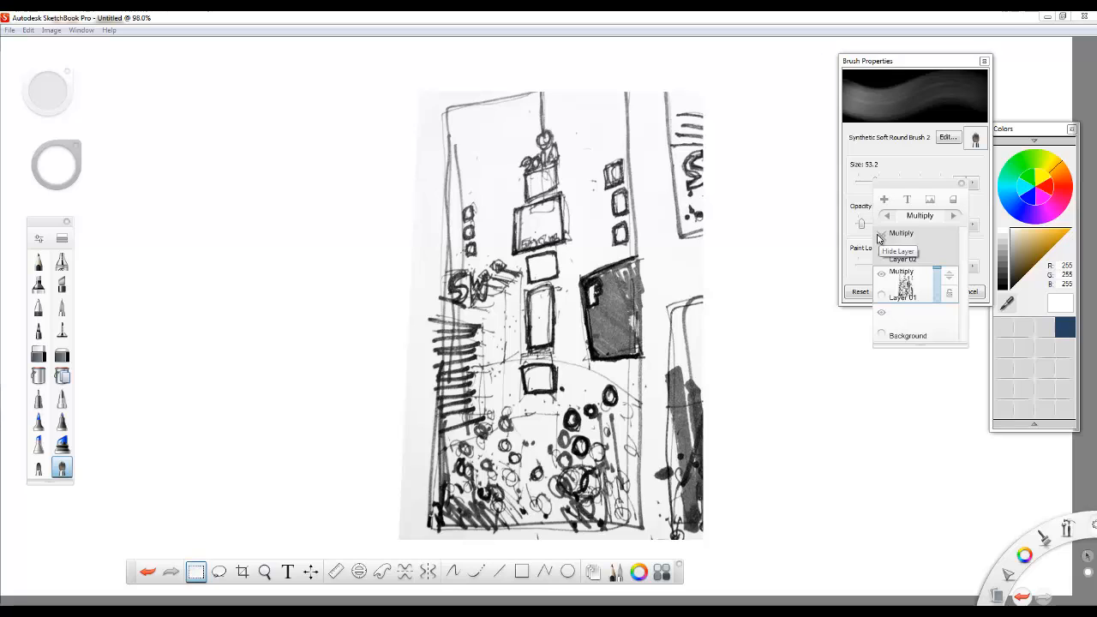
{"action": "left_click", "coordinate": [880, 237]}
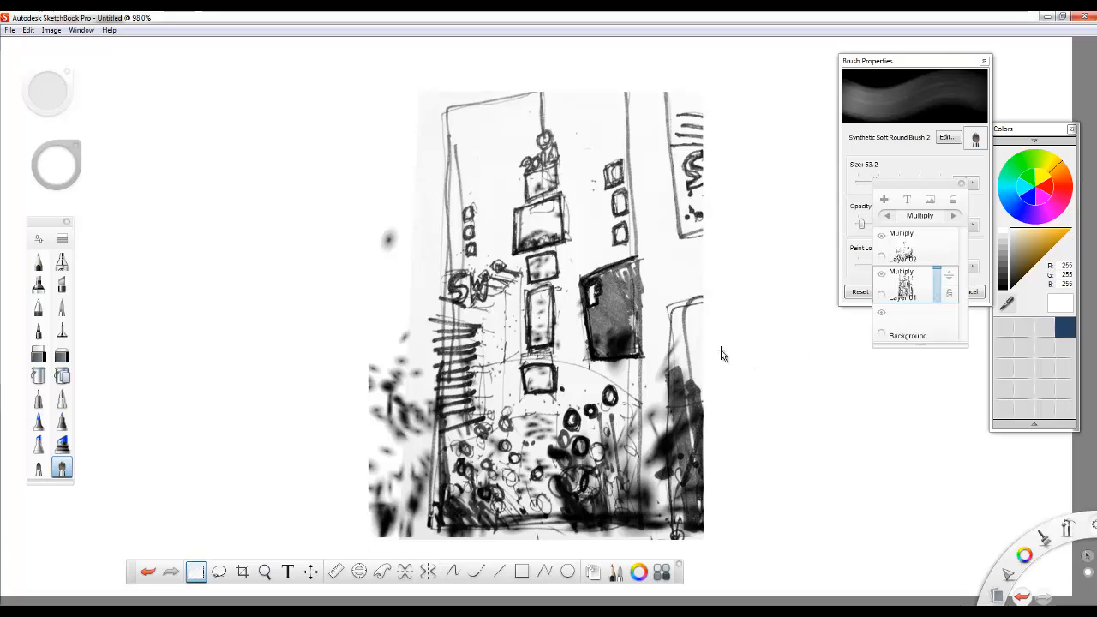
{"action": "left_click", "coordinate": [880, 235]}
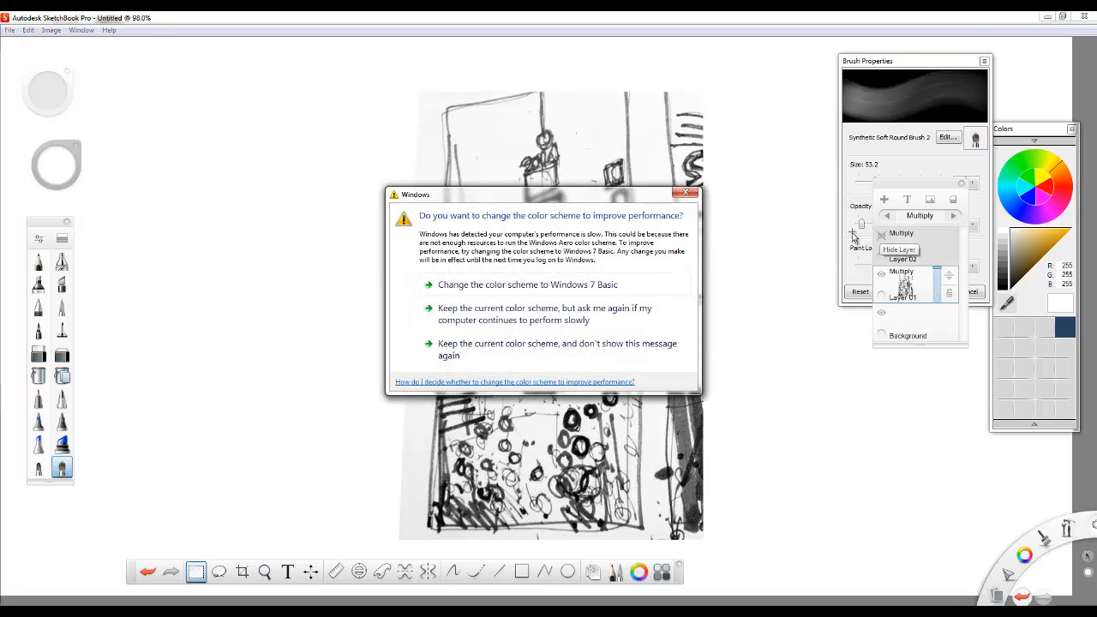
{"action": "left_click", "coordinate": [687, 195]}
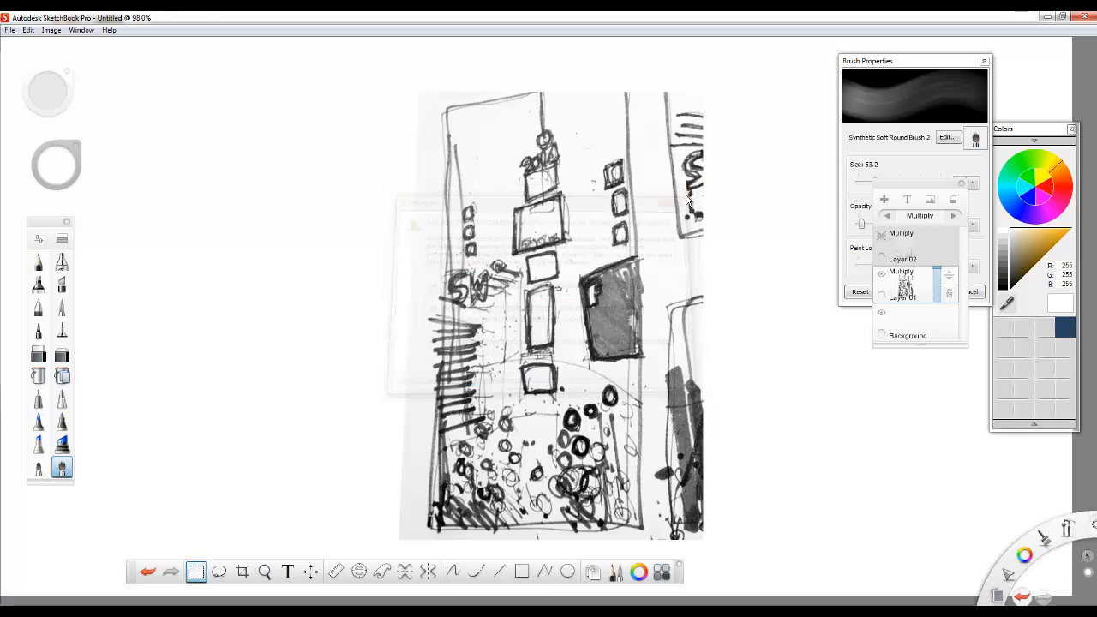
{"action": "left_click", "coordinate": [882, 234]}
{"action": "left_click", "coordinate": [881, 235]}
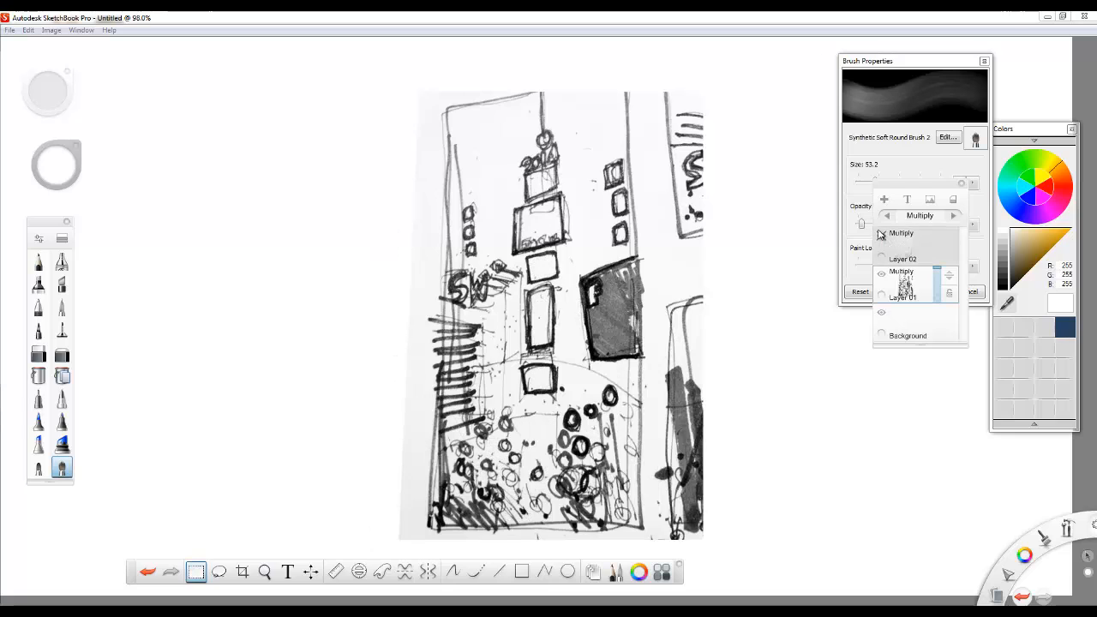
{"action": "left_click", "coordinate": [881, 235]}
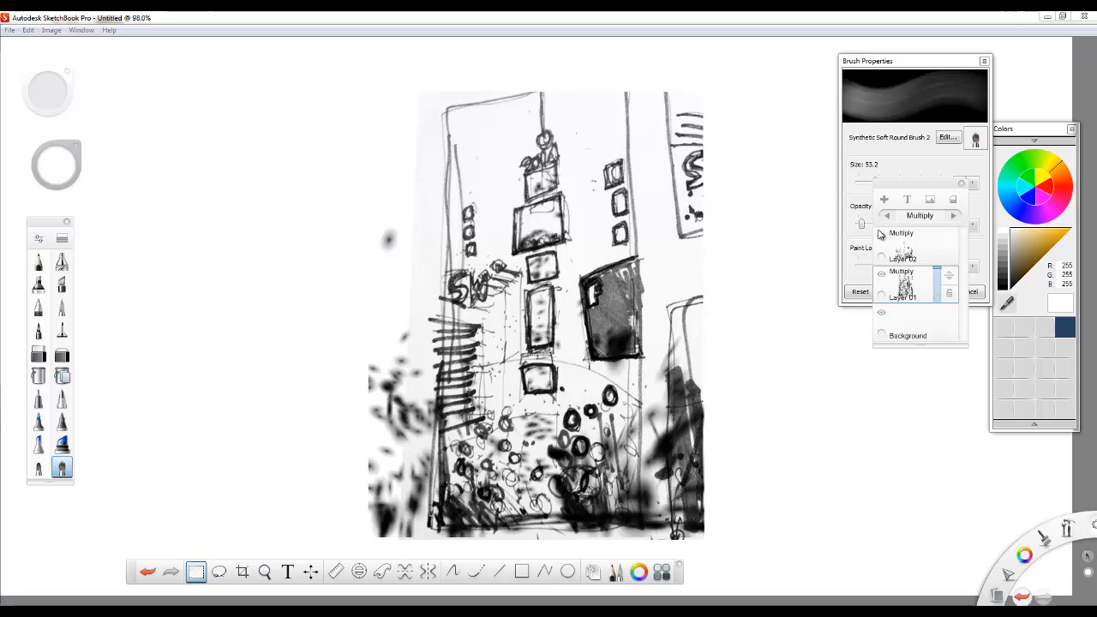
Step: Lower the opacity of Layer 02 so its blurred brush marks appear fainter over the sketch
{"action": "left_click", "coordinate": [936, 259]}
{"action": "left_click_drag", "start_coordinate": [936, 233], "coordinate": [934, 247]}
Step: Select the Background layer and the Paintbrush, and crop the canvas twice to a tight portrait frame around the sketch
{"action": "left_click", "coordinate": [909, 327]}
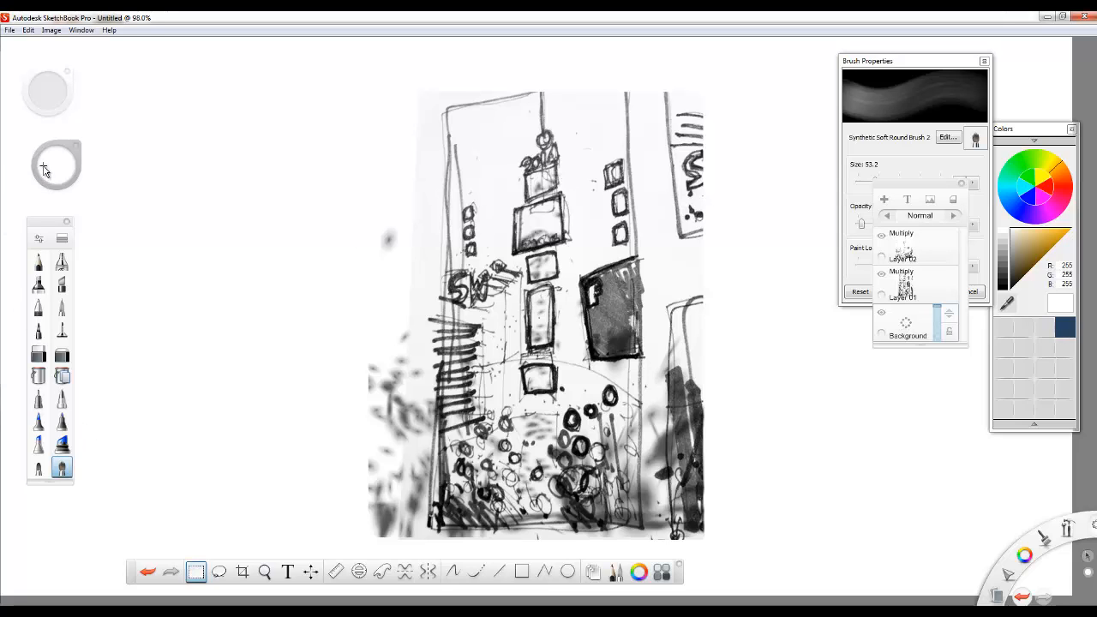
{"action": "left_click", "coordinate": [62, 307]}
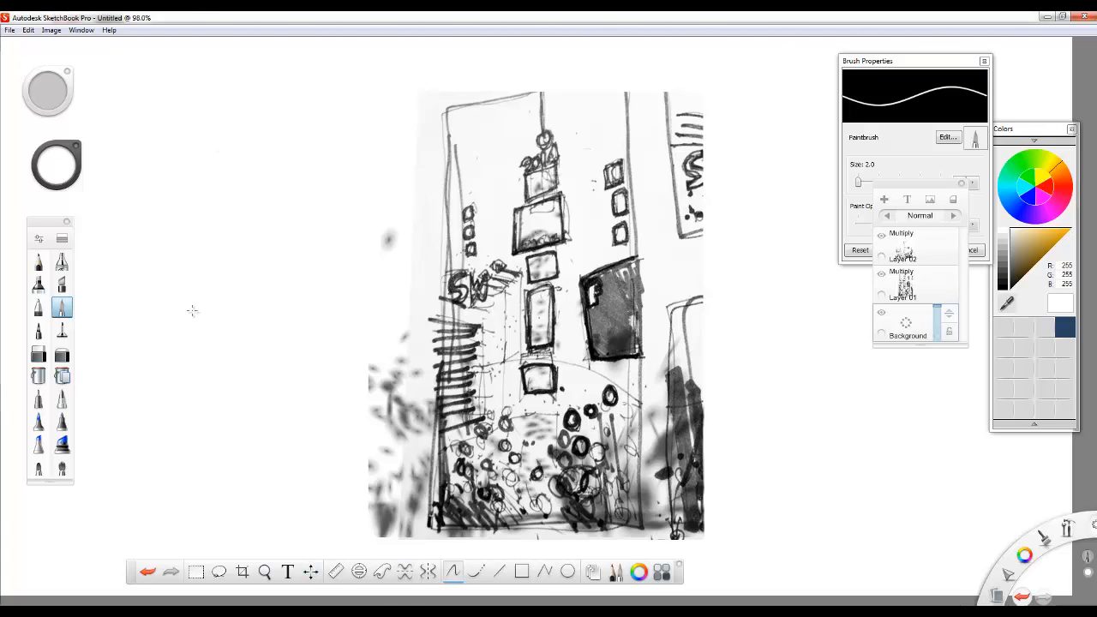
{"action": "left_click", "coordinate": [242, 572]}
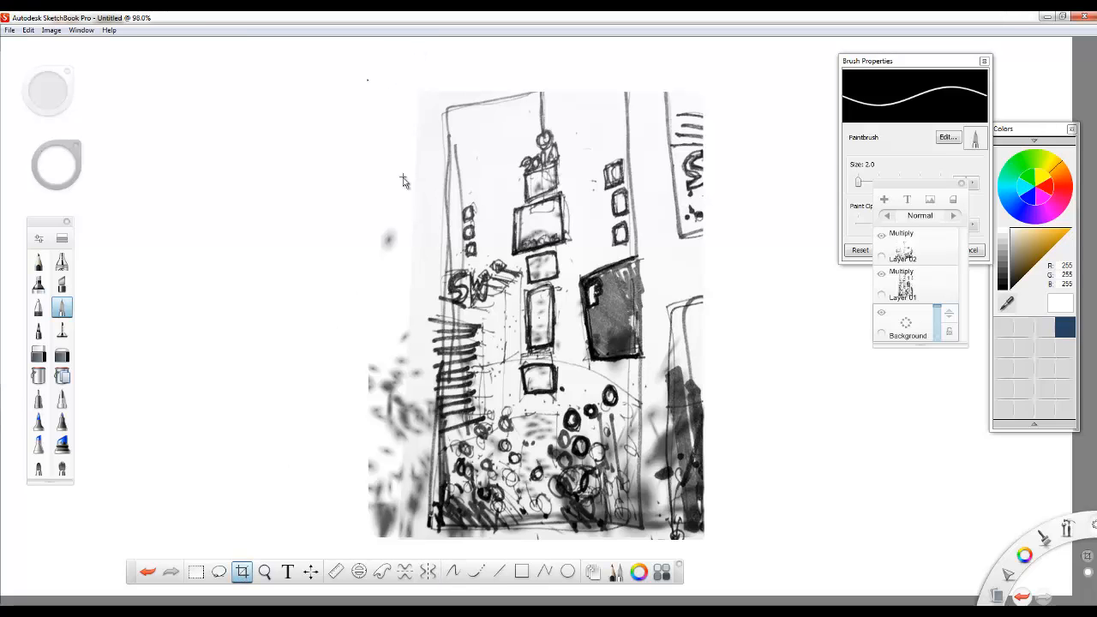
{"action": "left_click_drag", "start_coordinate": [367, 79], "coordinate": [705, 540]}
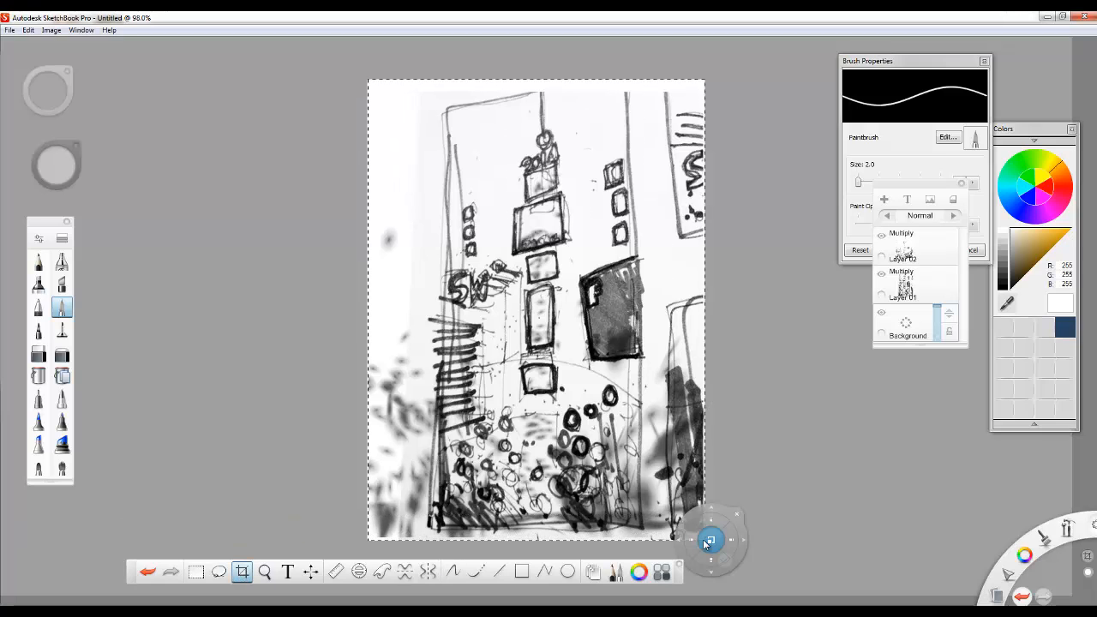
{"action": "left_click", "coordinate": [709, 541]}
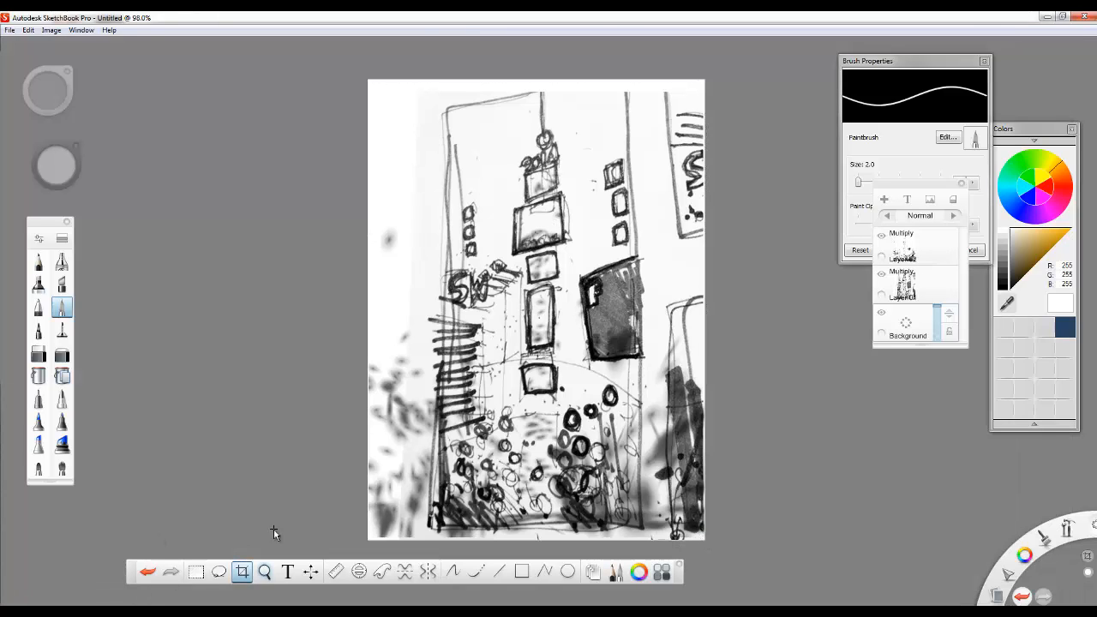
{"action": "left_click_drag", "start_coordinate": [382, 92], "coordinate": [644, 528]}
{"action": "left_click", "coordinate": [655, 541]}
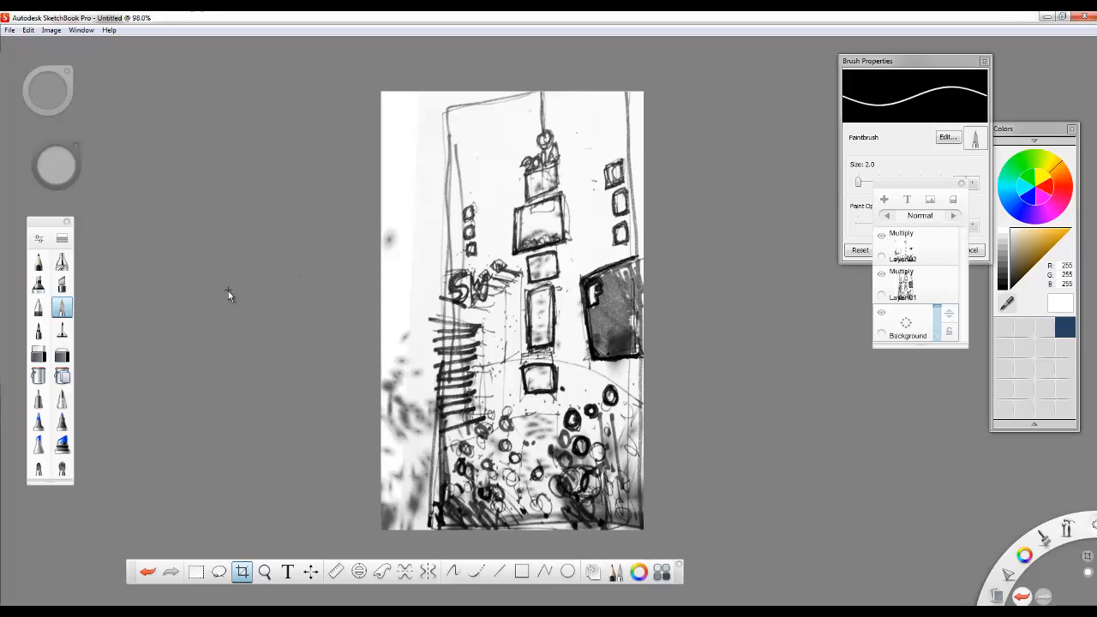
Step: With a blue Paintbrush (RGB 95, 111, 255) at size 21.3, paint the sky and buildings on the left half of the Background layer
{"action": "left_click", "coordinate": [62, 306]}
{"action": "left_click", "coordinate": [56, 177]}
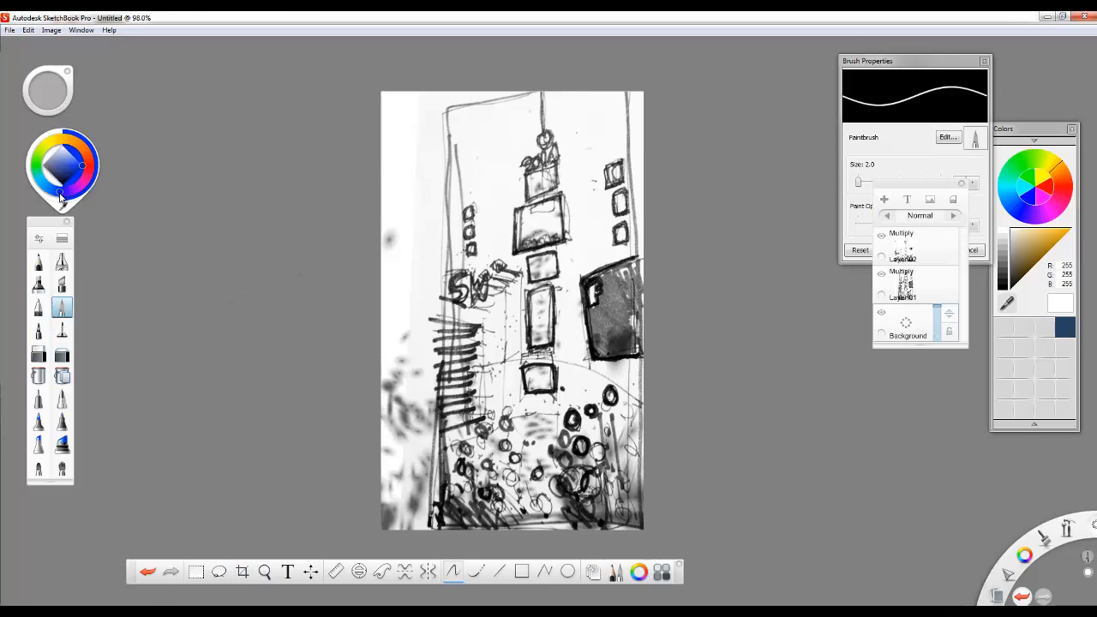
{"action": "left_click", "coordinate": [73, 167]}
{"action": "left_click", "coordinate": [75, 160]}
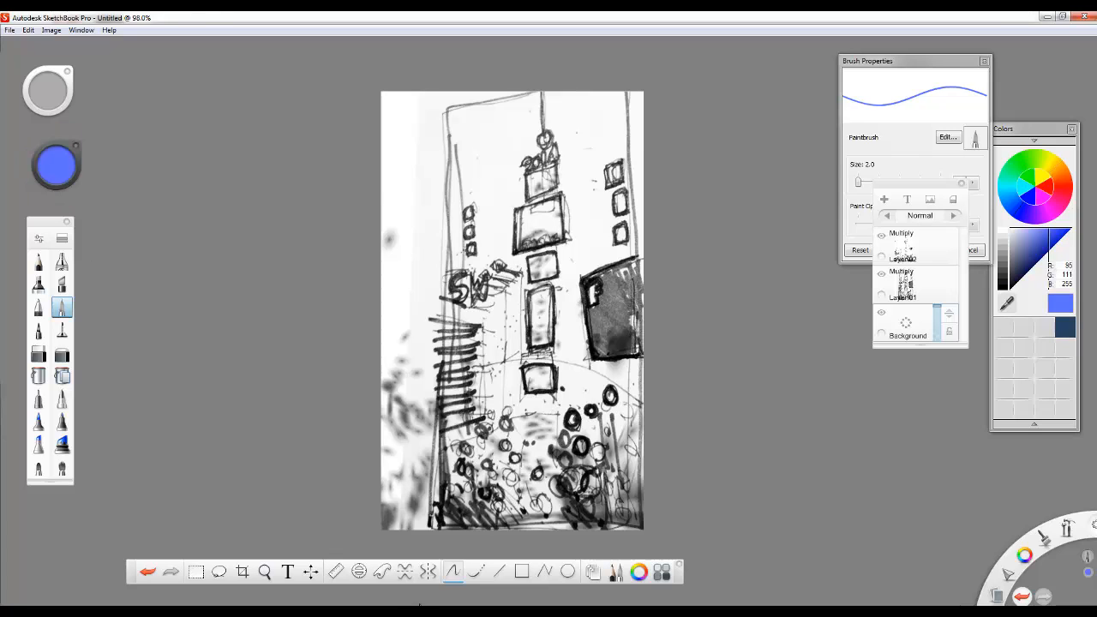
{"action": "left_click_drag", "start_coordinate": [868, 183], "coordinate": [874, 182]}
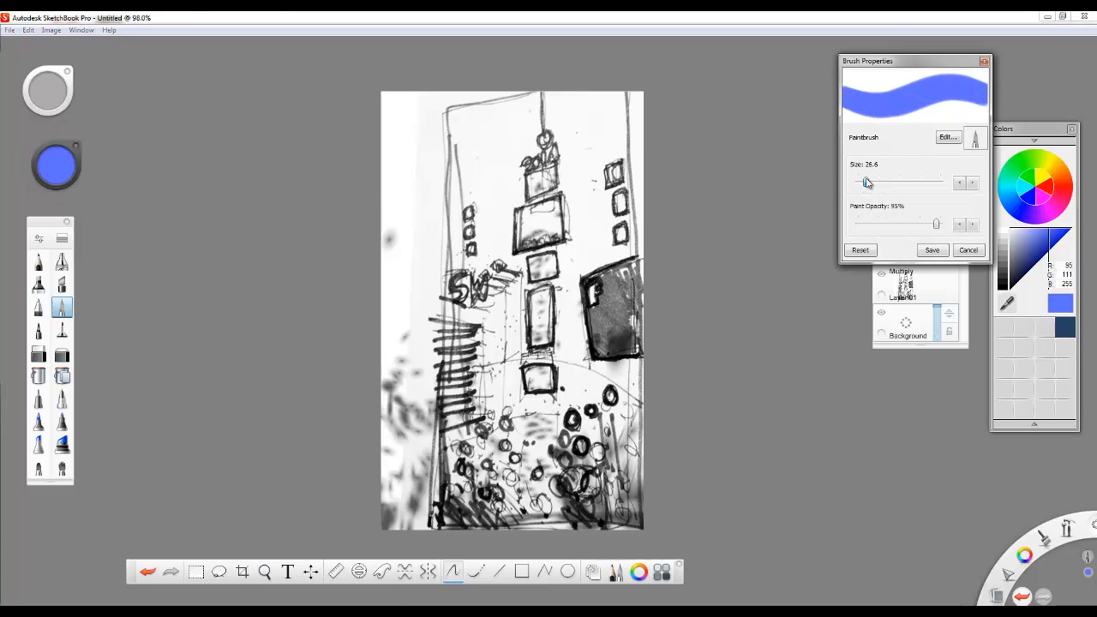
{"action": "mouse_move", "coordinate": [399, 181]}
{"action": "left_mouse_down"}
{"action": "mouse_move", "coordinate": [418, 221]}
{"action": "mouse_move", "coordinate": [384, 212]}
{"action": "mouse_move", "coordinate": [402, 127]}
{"action": "mouse_move", "coordinate": [479, 88]}
{"action": "mouse_move", "coordinate": [525, 90]}
{"action": "mouse_move", "coordinate": [547, 105]}
{"action": "mouse_move", "coordinate": [504, 131]}
{"action": "mouse_move", "coordinate": [525, 138]}
{"action": "mouse_move", "coordinate": [531, 123]}
{"action": "mouse_move", "coordinate": [494, 164]}
{"action": "mouse_move", "coordinate": [511, 189]}
{"action": "mouse_move", "coordinate": [494, 200]}
{"action": "mouse_move", "coordinate": [493, 259]}
{"action": "mouse_move", "coordinate": [476, 174]}
{"action": "mouse_move", "coordinate": [414, 242]}
{"action": "mouse_move", "coordinate": [433, 287]}
{"action": "mouse_move", "coordinate": [411, 266]}
{"action": "mouse_move", "coordinate": [383, 183]}
{"action": "mouse_move", "coordinate": [380, 428]}
{"action": "mouse_move", "coordinate": [419, 362]}
{"action": "mouse_move", "coordinate": [426, 445]}
{"action": "mouse_move", "coordinate": [419, 386]}
{"action": "mouse_move", "coordinate": [482, 393]}
{"action": "mouse_move", "coordinate": [512, 339]}
{"action": "mouse_move", "coordinate": [514, 378]}
{"action": "mouse_move", "coordinate": [486, 387]}
{"action": "mouse_move", "coordinate": [514, 300]}
{"action": "mouse_move", "coordinate": [486, 319]}
{"action": "mouse_move", "coordinate": [489, 306]}
{"action": "mouse_move", "coordinate": [512, 291]}
{"action": "mouse_move", "coordinate": [514, 259]}
{"action": "left_mouse_up"}
{"action": "mouse_move", "coordinate": [487, 324]}
{"action": "left_mouse_down"}
{"action": "mouse_move", "coordinate": [403, 319]}
{"action": "mouse_move", "coordinate": [453, 260]}
{"action": "mouse_move", "coordinate": [437, 190]}
{"action": "mouse_move", "coordinate": [474, 131]}
{"action": "mouse_move", "coordinate": [421, 161]}
{"action": "mouse_move", "coordinate": [381, 134]}
{"action": "left_mouse_up"}
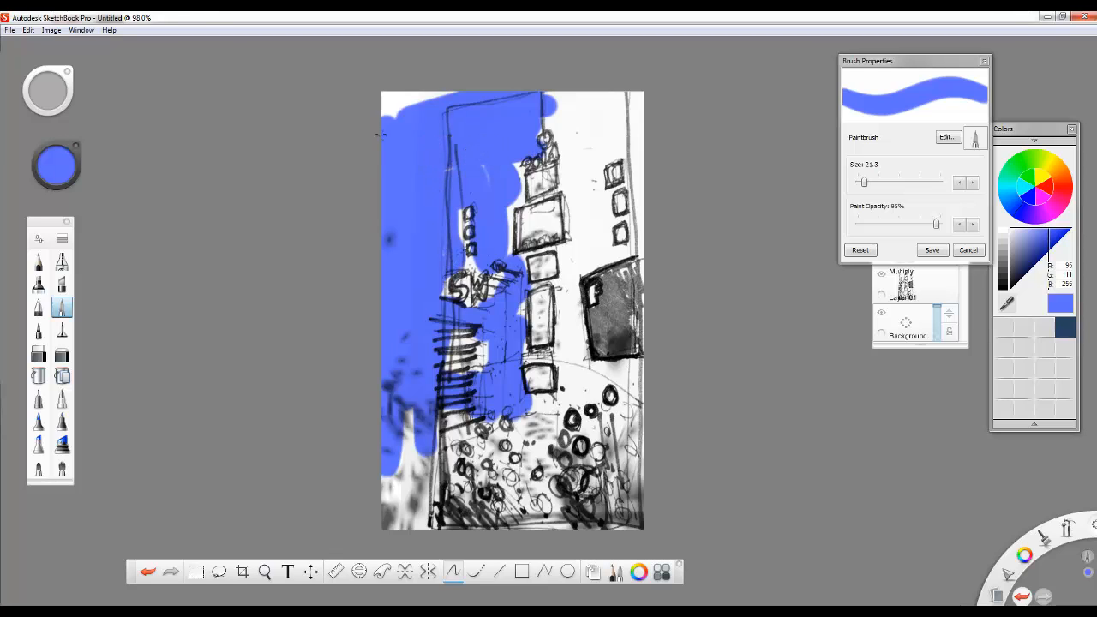
Step: Paint the remaining sky and building areas blue, leaving the central tower, the signs and the crowd area unpainted
{"action": "mouse_move", "coordinate": [316, 111]}
{"action": "left_mouse_down"}
{"action": "mouse_move", "coordinate": [555, 96]}
{"action": "mouse_move", "coordinate": [574, 240]}
{"action": "mouse_move", "coordinate": [590, 249]}
{"action": "left_mouse_up"}
{"action": "mouse_move", "coordinate": [598, 211]}
{"action": "left_mouse_down"}
{"action": "mouse_move", "coordinate": [596, 157]}
{"action": "mouse_move", "coordinate": [637, 144]}
{"action": "mouse_move", "coordinate": [587, 128]}
{"action": "mouse_move", "coordinate": [610, 105]}
{"action": "mouse_move", "coordinate": [596, 89]}
{"action": "mouse_move", "coordinate": [629, 98]}
{"action": "left_mouse_up"}
{"action": "mouse_move", "coordinate": [632, 145]}
{"action": "left_mouse_down"}
{"action": "mouse_move", "coordinate": [647, 241]}
{"action": "mouse_move", "coordinate": [592, 268]}
{"action": "mouse_move", "coordinate": [598, 254]}
{"action": "mouse_move", "coordinate": [576, 246]}
{"action": "mouse_move", "coordinate": [573, 279]}
{"action": "mouse_move", "coordinate": [573, 370]}
{"action": "mouse_move", "coordinate": [635, 370]}
{"action": "mouse_move", "coordinate": [655, 454]}
{"action": "mouse_move", "coordinate": [611, 437]}
{"action": "mouse_move", "coordinate": [597, 396]}
{"action": "mouse_move", "coordinate": [571, 417]}
{"action": "mouse_move", "coordinate": [582, 415]}
{"action": "mouse_move", "coordinate": [596, 447]}
{"action": "mouse_move", "coordinate": [618, 470]}
{"action": "left_mouse_up"}
{"action": "mouse_move", "coordinate": [417, 485]}
{"action": "left_mouse_down"}
{"action": "mouse_move", "coordinate": [411, 412]}
{"action": "mouse_move", "coordinate": [403, 453]}
{"action": "mouse_move", "coordinate": [480, 463]}
{"action": "mouse_move", "coordinate": [437, 420]}
{"action": "mouse_move", "coordinate": [467, 306]}
{"action": "mouse_move", "coordinate": [467, 488]}
{"action": "left_mouse_up"}
{"action": "mouse_move", "coordinate": [454, 293]}
{"action": "left_mouse_down"}
{"action": "mouse_move", "coordinate": [482, 262]}
{"action": "mouse_move", "coordinate": [461, 193]}
{"action": "left_mouse_up"}
{"action": "mouse_move", "coordinate": [518, 155]}
{"action": "left_mouse_down"}
{"action": "mouse_move", "coordinate": [520, 196]}
{"action": "mouse_move", "coordinate": [506, 210]}
{"action": "mouse_move", "coordinate": [490, 293]}
{"action": "left_mouse_up"}
{"action": "left_click_drag", "start_coordinate": [484, 176], "coordinate": [470, 162]}
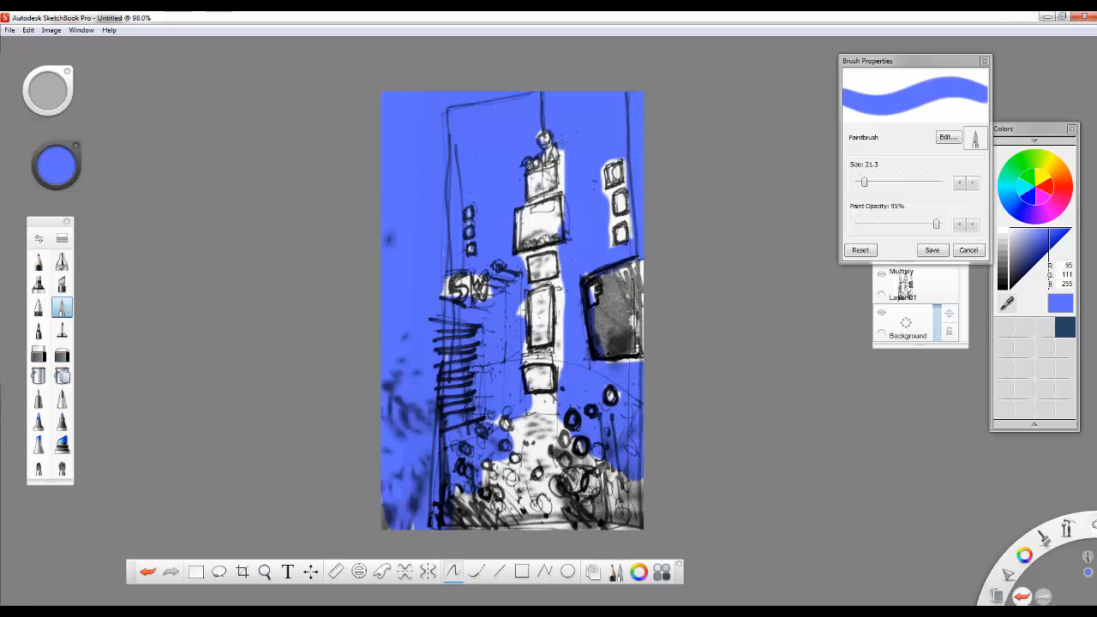
{"action": "left_click_drag", "start_coordinate": [570, 290], "coordinate": [582, 365]}
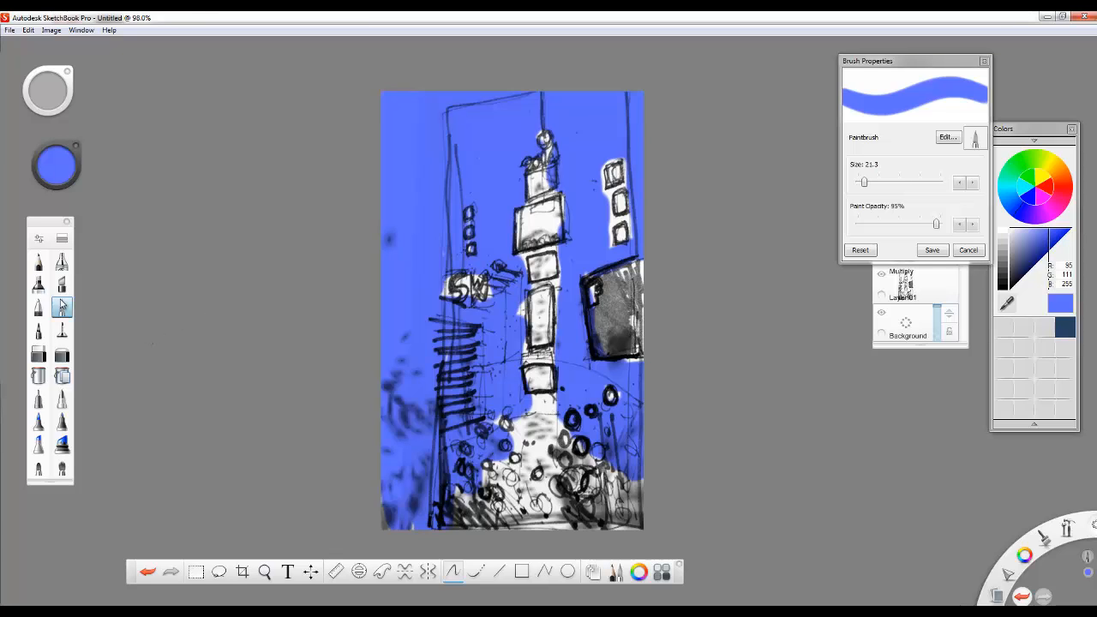
Step: Paint gray (RGB 168, 168, 168) at the tower's base, beside the right-hand windows, behind the SW sign and in the lower left corner
{"action": "left_click", "coordinate": [53, 170]}
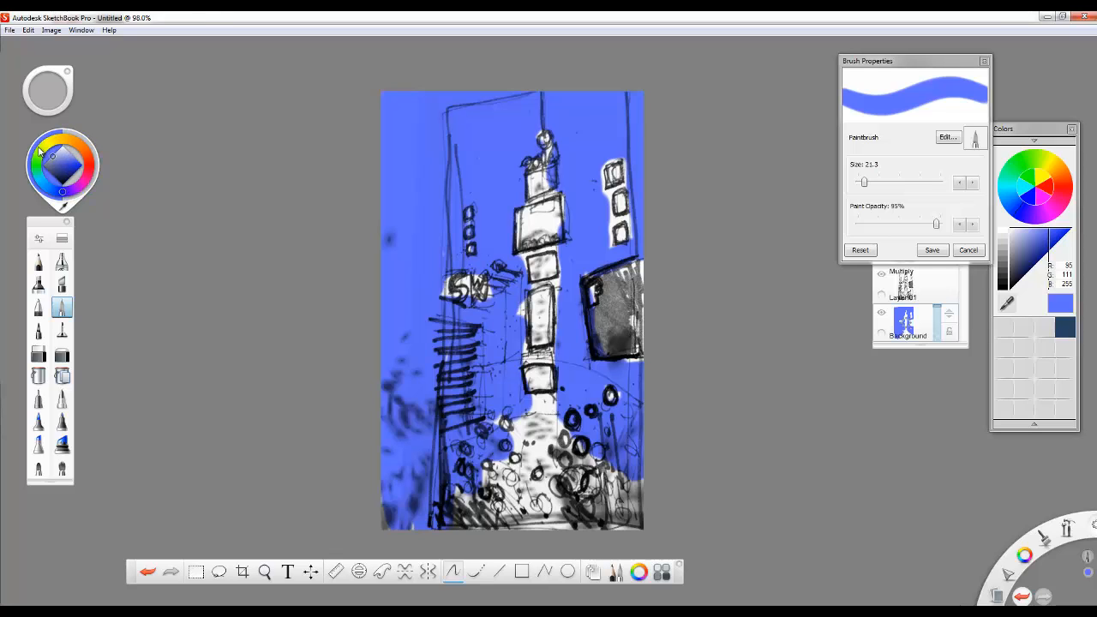
{"action": "left_click", "coordinate": [35, 155]}
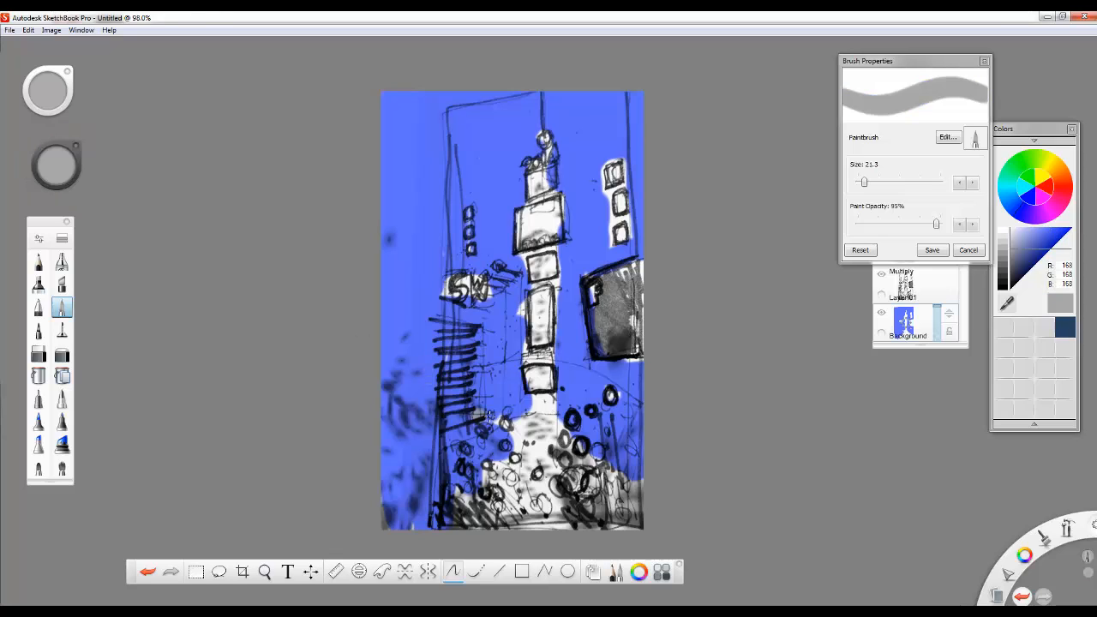
{"action": "mouse_move", "coordinate": [511, 420]}
{"action": "left_mouse_down"}
{"action": "mouse_move", "coordinate": [553, 408]}
{"action": "mouse_move", "coordinate": [514, 412]}
{"action": "mouse_move", "coordinate": [491, 465]}
{"action": "left_mouse_up"}
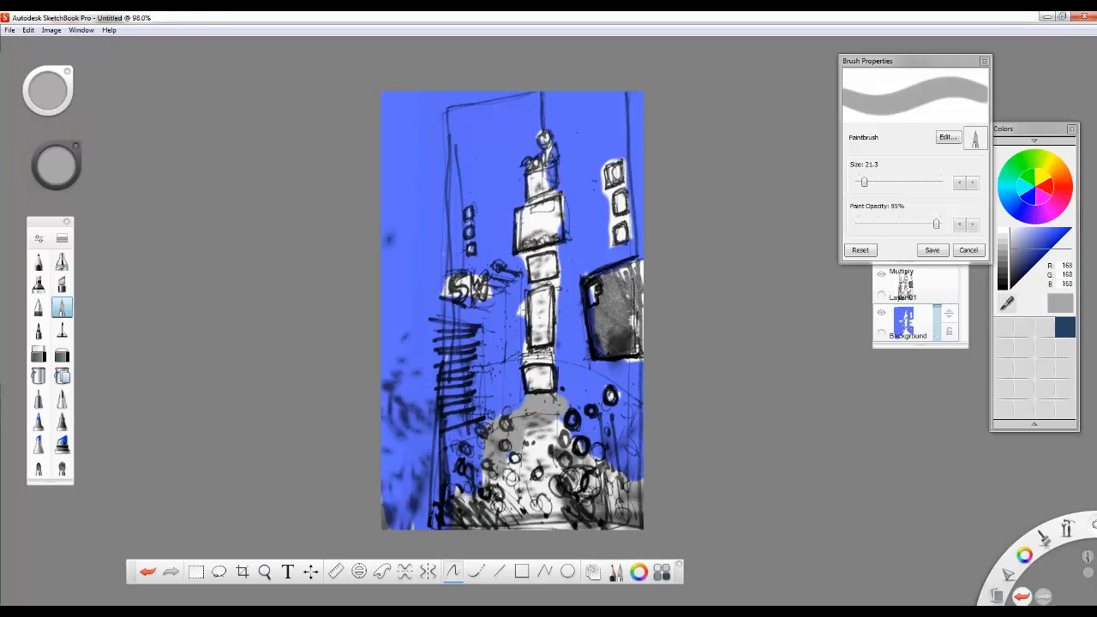
{"action": "left_click_drag", "start_coordinate": [611, 247], "coordinate": [611, 190]}
{"action": "left_click_drag", "start_coordinate": [441, 448], "coordinate": [435, 511]}
{"action": "mouse_move", "coordinate": [413, 519]}
{"action": "left_mouse_down"}
{"action": "mouse_move", "coordinate": [397, 521]}
{"action": "mouse_move", "coordinate": [414, 518]}
{"action": "left_mouse_up"}
{"action": "mouse_move", "coordinate": [444, 298]}
{"action": "left_mouse_down"}
{"action": "mouse_move", "coordinate": [467, 283]}
{"action": "mouse_move", "coordinate": [486, 296]}
{"action": "left_mouse_up"}
{"action": "scroll", "coordinate": [484, 295], "scroll_direction": "up", "scroll_amount": 3}
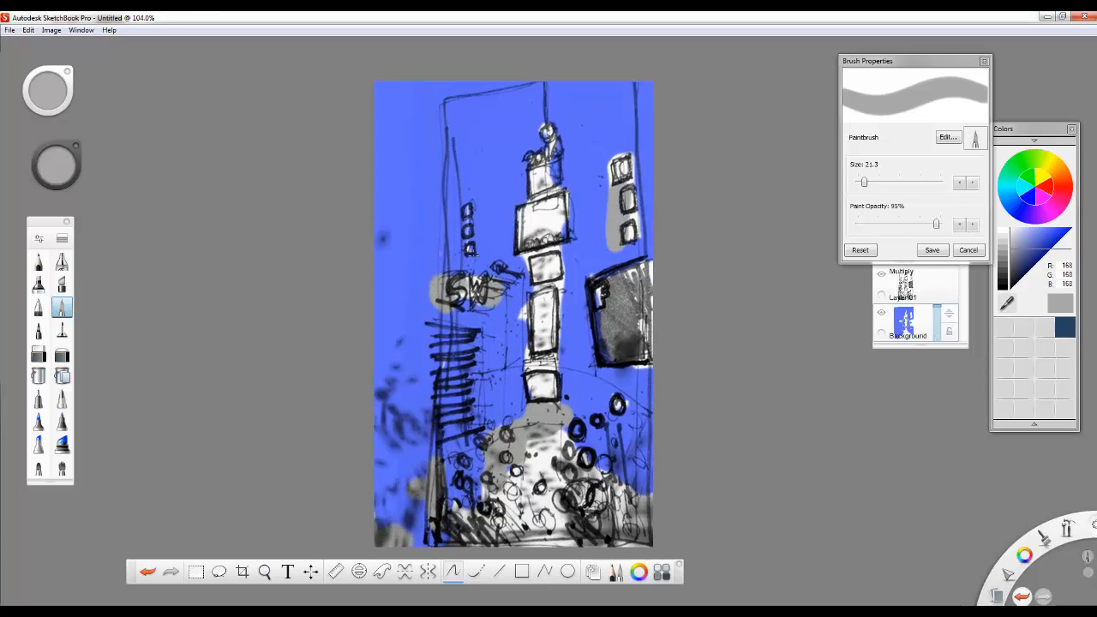
{"action": "scroll", "coordinate": [477, 297], "scroll_direction": "down", "scroll_amount": 1}
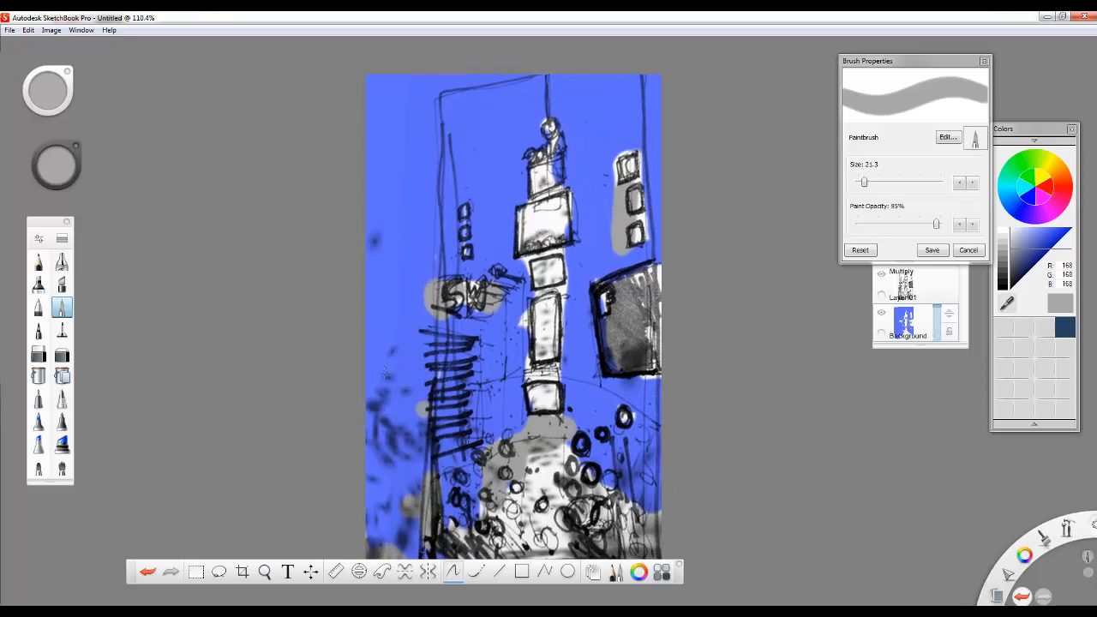
Step: Paint yellow accents (RGB 255, 224, 0) into several crowd circles and the lower left corner
{"action": "left_click", "coordinate": [56, 172]}
{"action": "left_click", "coordinate": [57, 167]}
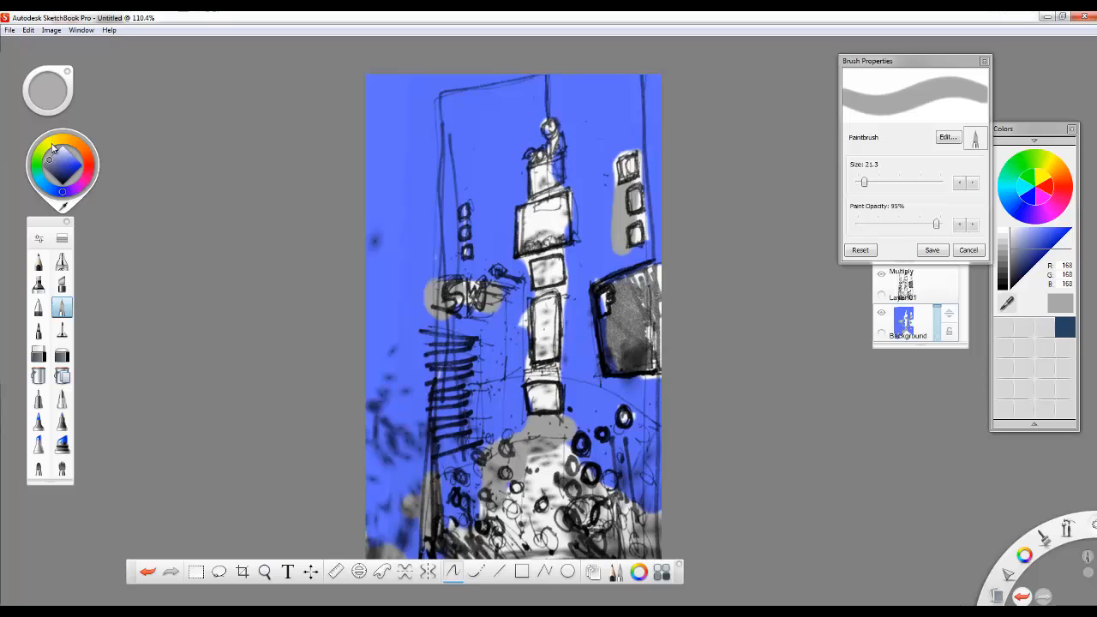
{"action": "left_click", "coordinate": [52, 146]}
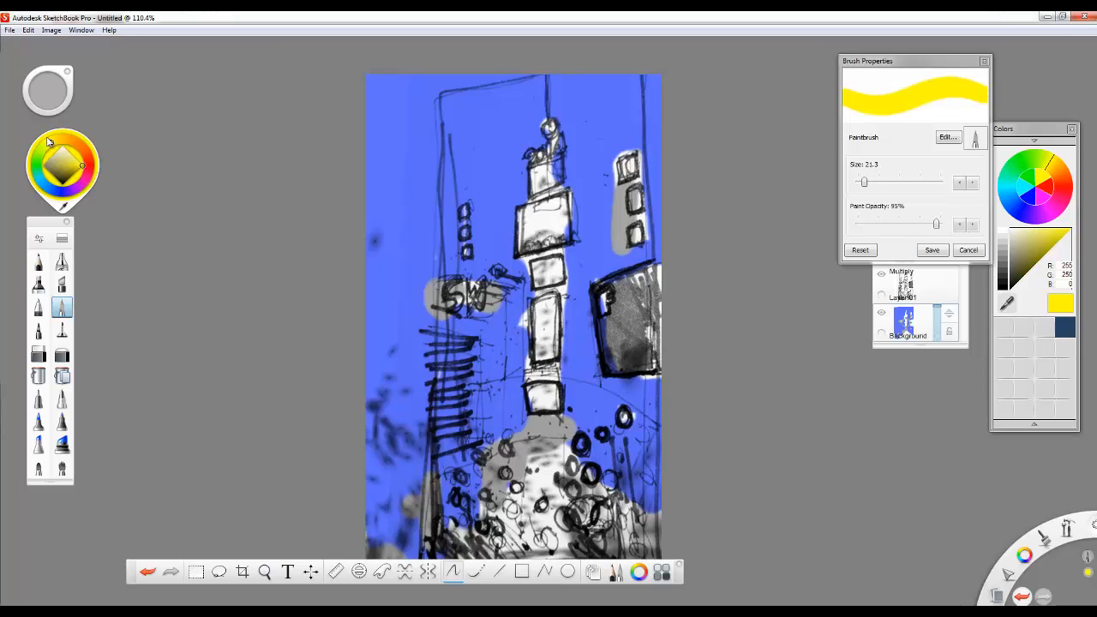
{"action": "left_click", "coordinate": [56, 141]}
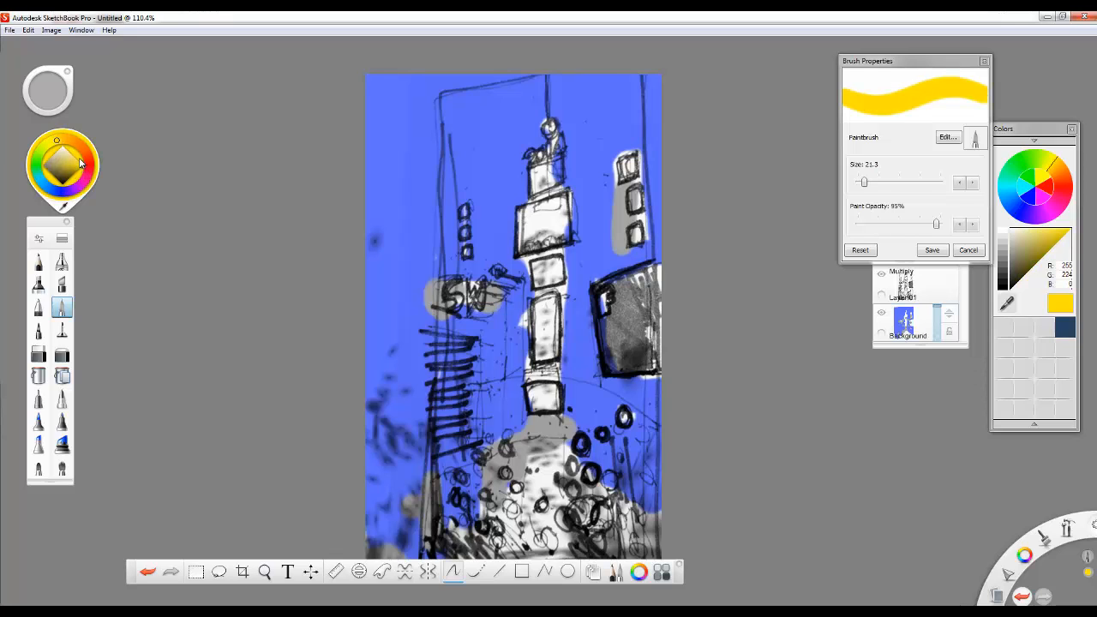
{"action": "left_click", "coordinate": [579, 444]}
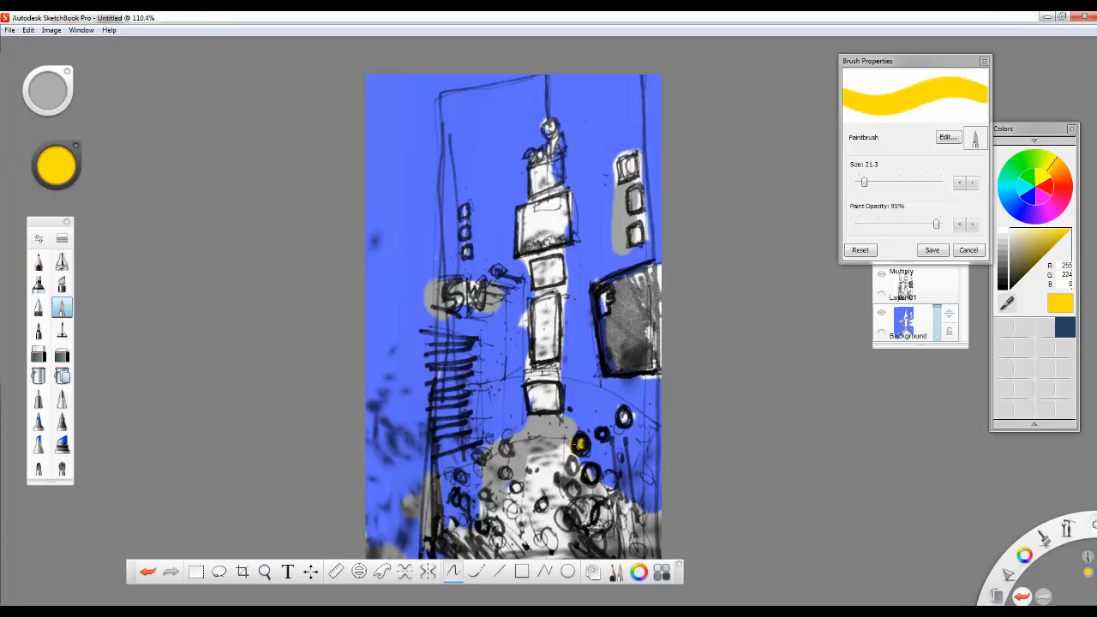
{"action": "left_click_drag", "start_coordinate": [579, 444], "coordinate": [571, 467]}
{"action": "left_click_drag", "start_coordinate": [598, 499], "coordinate": [589, 514]}
{"action": "left_click_drag", "start_coordinate": [419, 546], "coordinate": [426, 543]}
{"action": "left_click_drag", "start_coordinate": [449, 496], "coordinate": [452, 506]}
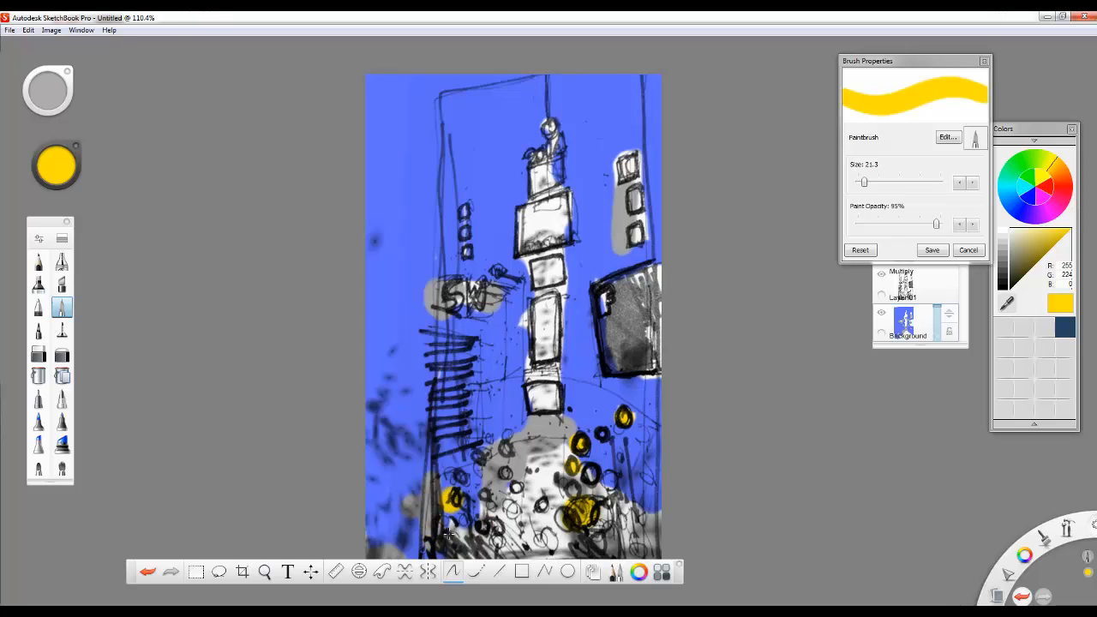
{"action": "left_click", "coordinate": [451, 529]}
{"action": "left_click_drag", "start_coordinate": [418, 546], "coordinate": [408, 519]}
Step: Change the paint color to golden yellow (RGB 255, 200, 0) and try a dab near the tower's top, undoing it
{"action": "scroll", "coordinate": [405, 518], "scroll_direction": "down", "scroll_amount": 1}
{"action": "scroll", "coordinate": [540, 190], "scroll_direction": "up", "scroll_amount": 8}
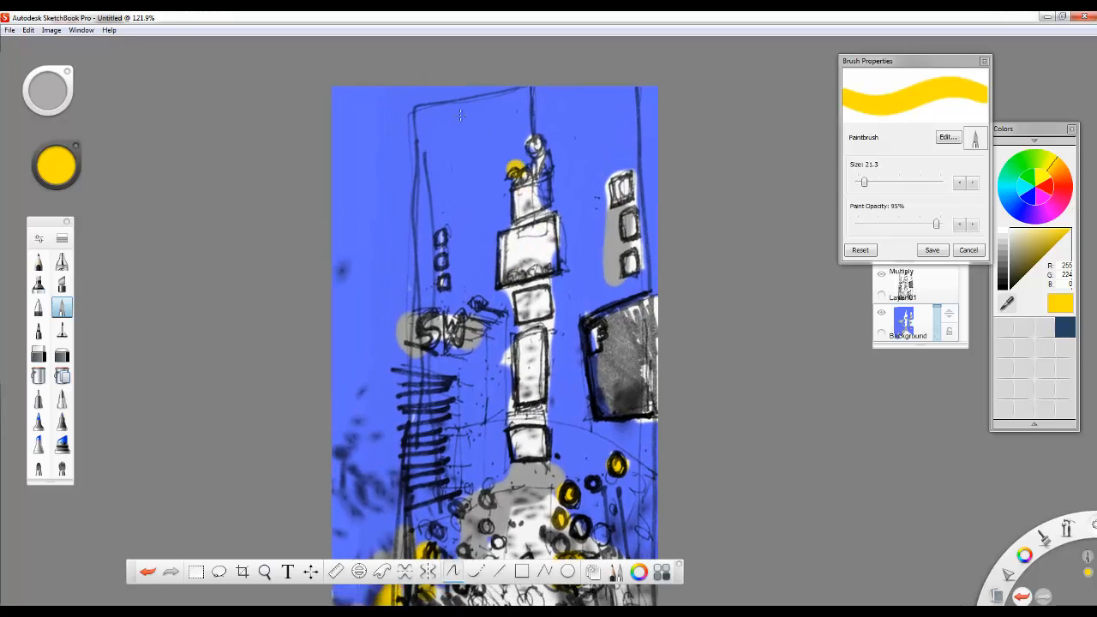
{"action": "scroll", "coordinate": [540, 191], "scroll_direction": "up", "scroll_amount": 7}
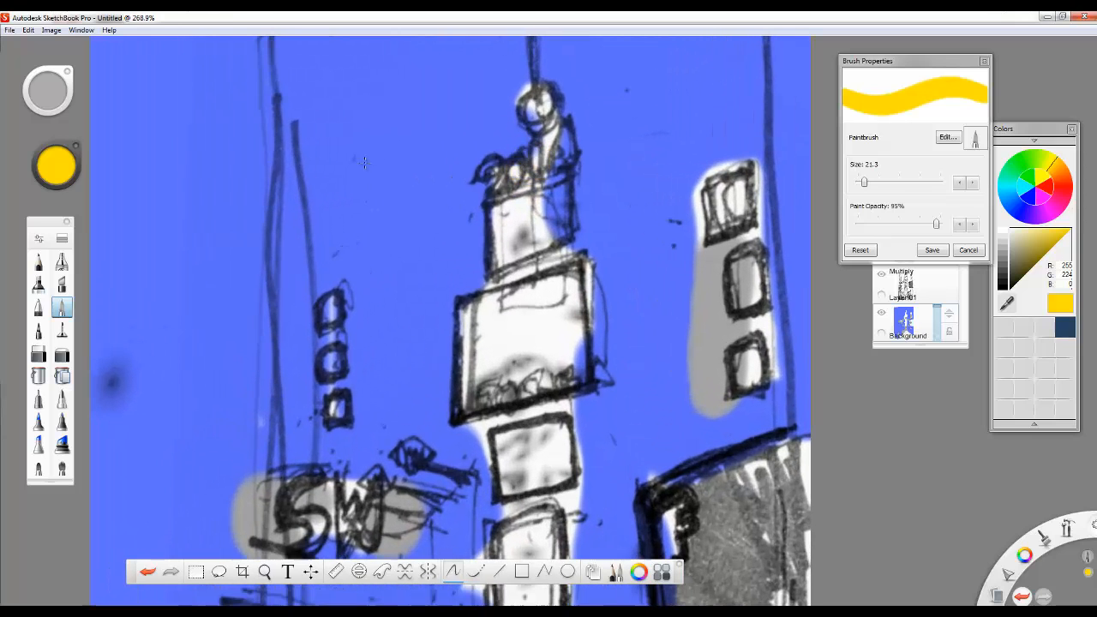
{"action": "mouse_move", "coordinate": [66, 180]}
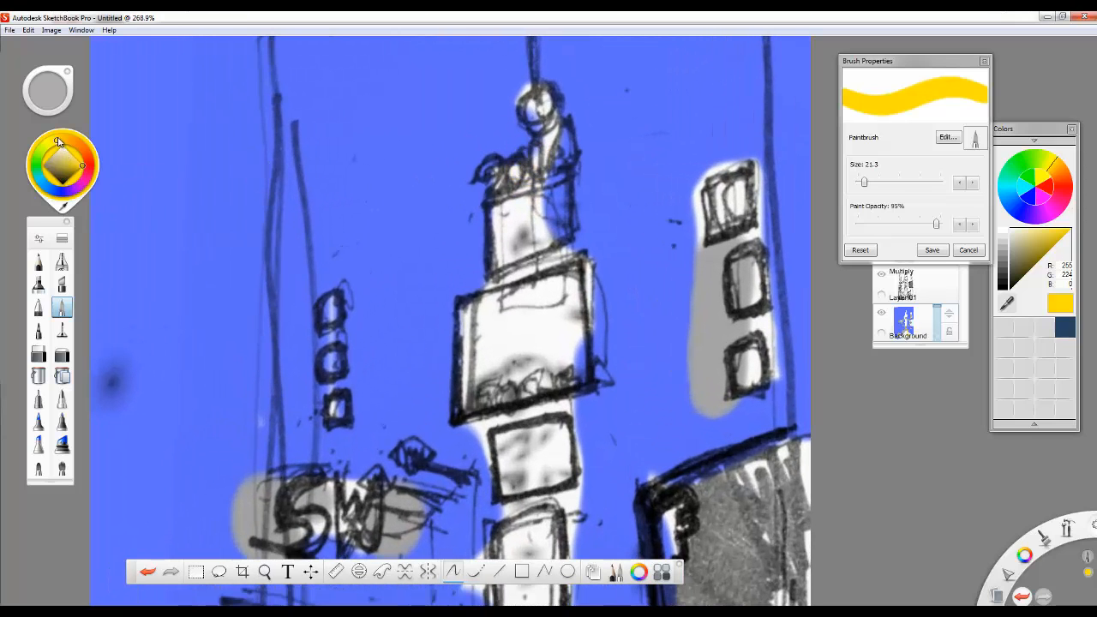
{"action": "left_click", "coordinate": [61, 139]}
{"action": "left_click", "coordinate": [515, 128]}
{"action": "scroll", "coordinate": [527, 138], "scroll_direction": "up", "scroll_amount": 6}
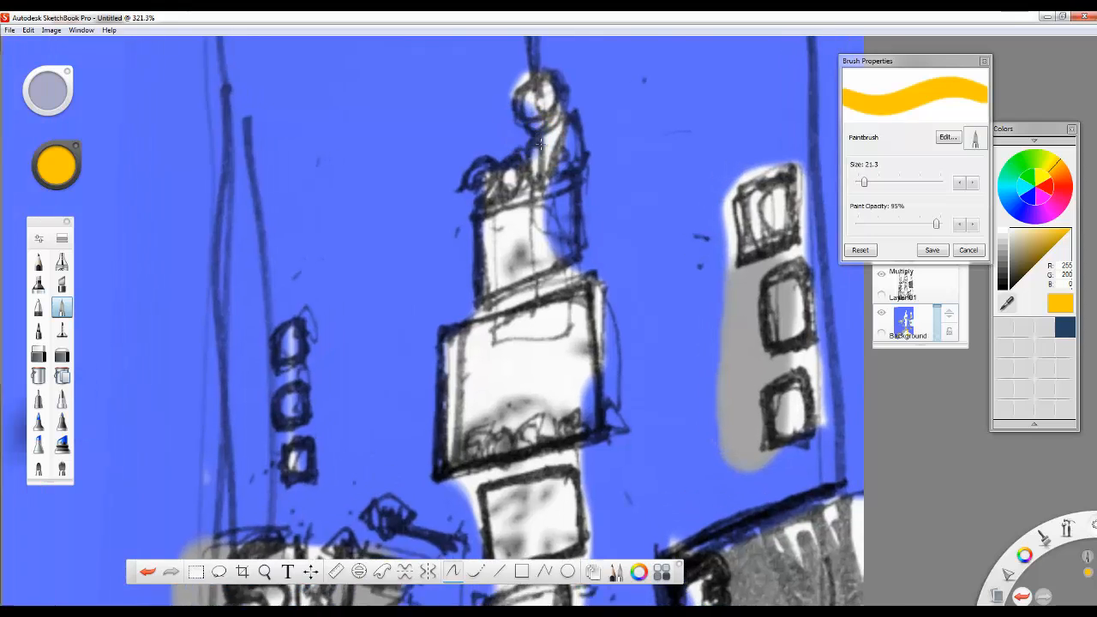
{"action": "key", "text": "ctrl+z"}
{"action": "scroll", "coordinate": [537, 157], "scroll_direction": "up", "scroll_amount": 3}
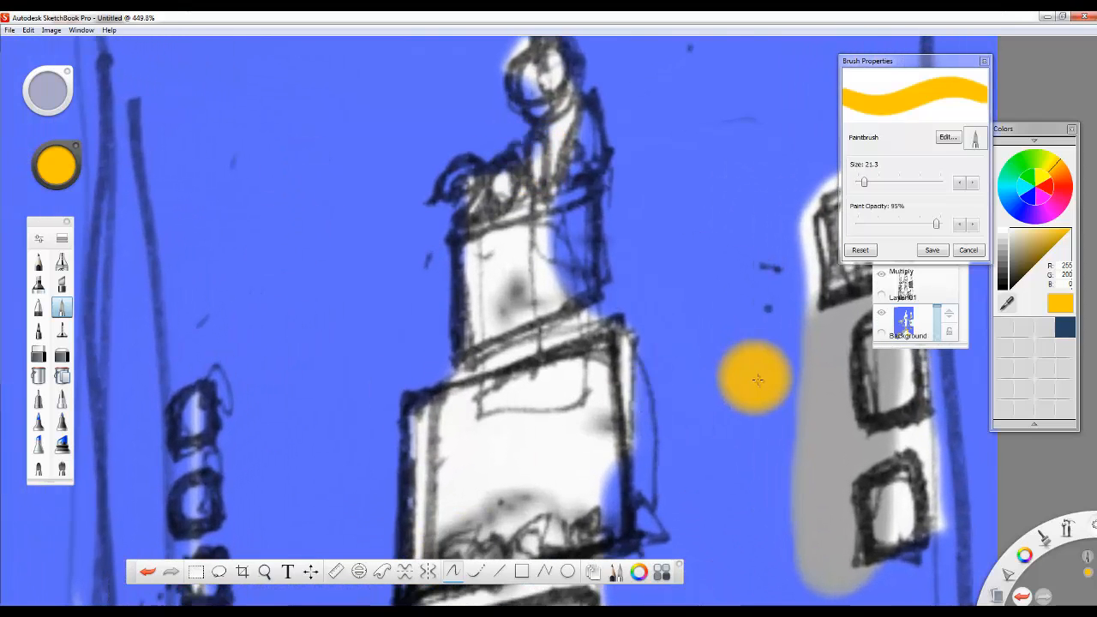
Step: Reduce the Paintbrush size to 9.0 and paint the year numerals and the ball atop the tower golden yellow
{"action": "left_click_drag", "start_coordinate": [863, 183], "coordinate": [860, 184]}
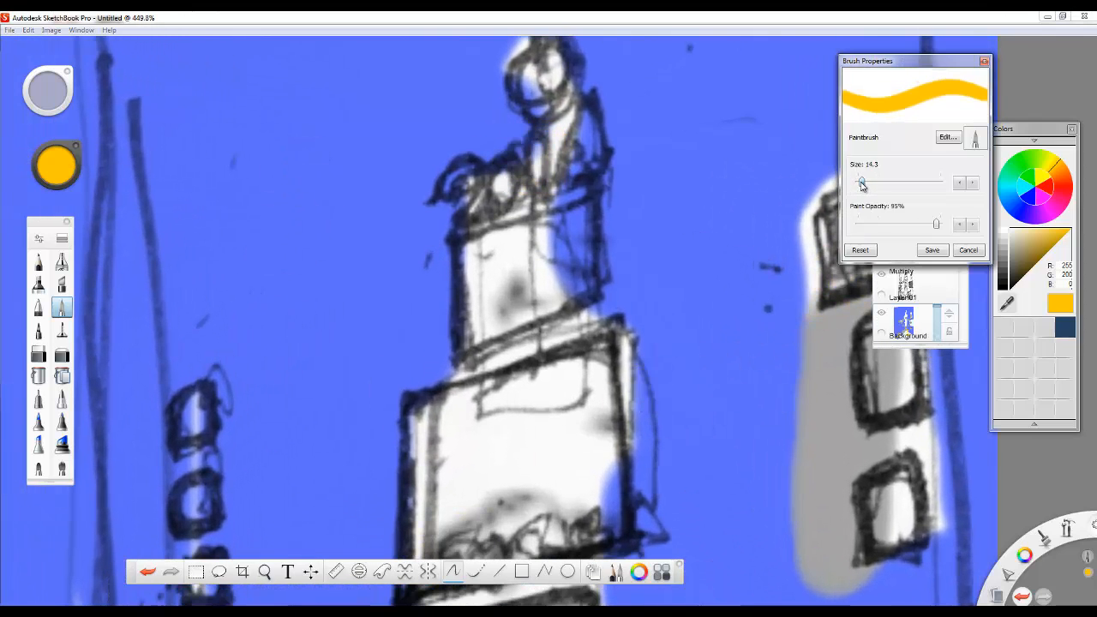
{"action": "left_click", "coordinate": [551, 193]}
{"action": "key", "text": "ctrl+z"}
{"action": "mouse_move", "coordinate": [514, 184]}
{"action": "left_mouse_down"}
{"action": "mouse_move", "coordinate": [471, 177]}
{"action": "mouse_move", "coordinate": [479, 200]}
{"action": "mouse_move", "coordinate": [529, 175]}
{"action": "mouse_move", "coordinate": [528, 152]}
{"action": "mouse_move", "coordinate": [564, 141]}
{"action": "mouse_move", "coordinate": [570, 155]}
{"action": "mouse_move", "coordinate": [592, 124]}
{"action": "left_mouse_up"}
{"action": "left_click_drag", "start_coordinate": [538, 79], "coordinate": [549, 73]}
{"action": "scroll", "coordinate": [568, 214], "scroll_direction": "down", "scroll_amount": 5}
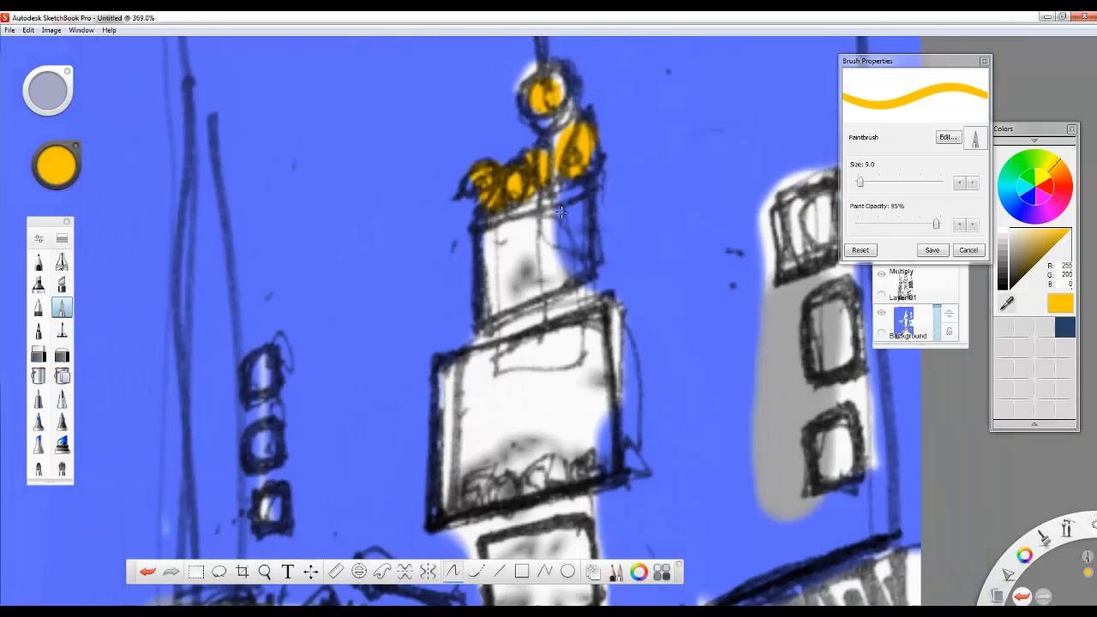
{"action": "scroll", "coordinate": [568, 219], "scroll_direction": "down", "scroll_amount": 4}
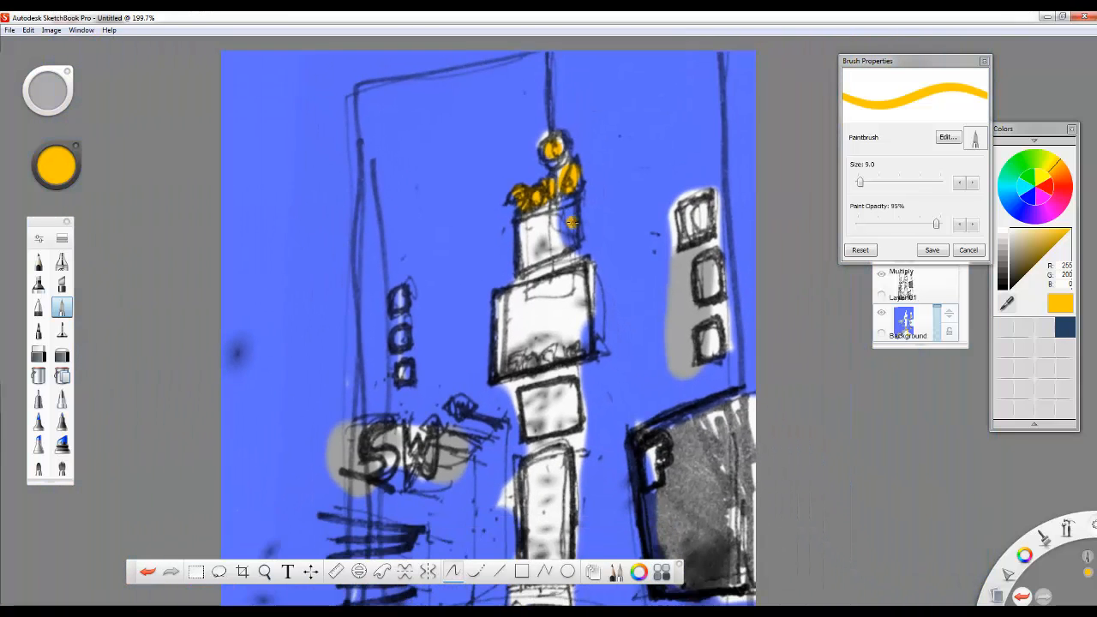
{"action": "scroll", "coordinate": [585, 220], "scroll_direction": "down", "scroll_amount": 4}
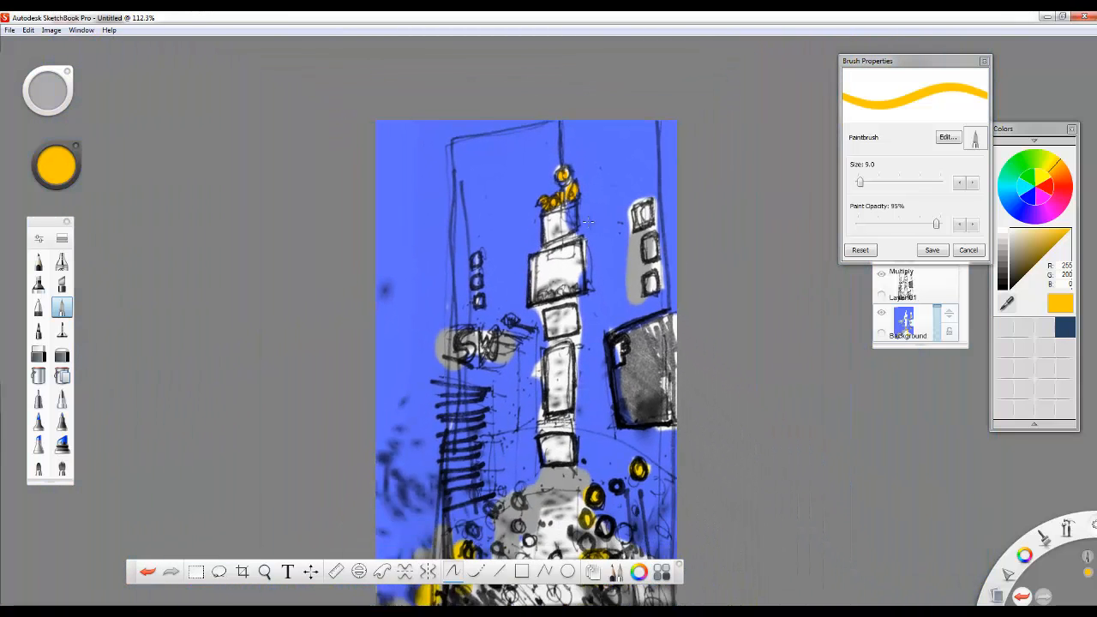
{"action": "scroll", "coordinate": [600, 446], "scroll_direction": "up", "scroll_amount": 1}
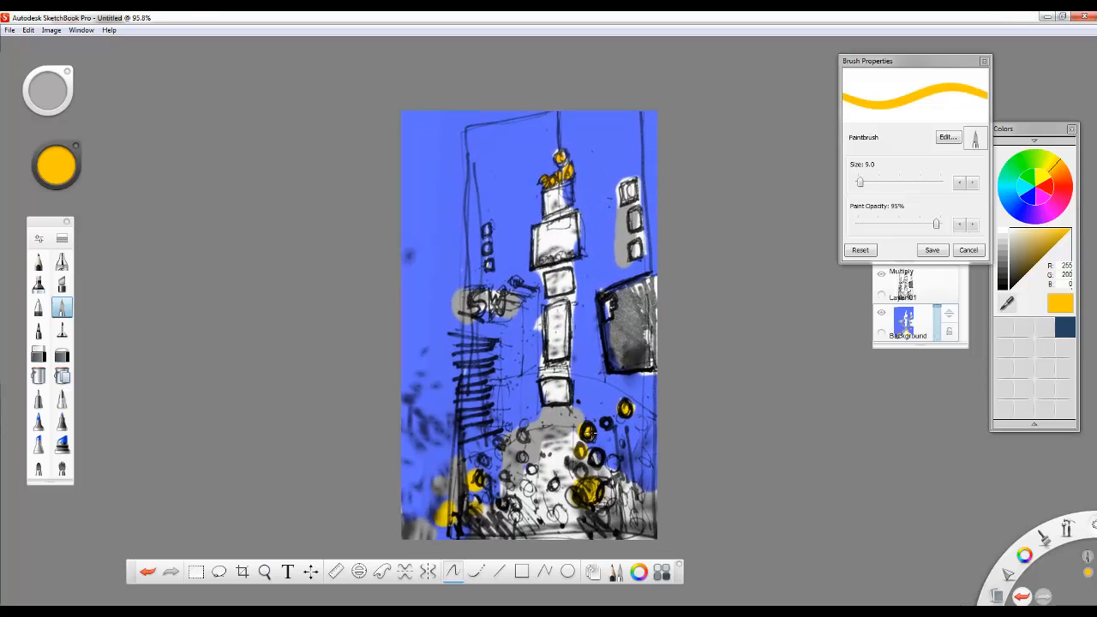
Step: Adjust the Background layer's Hue/Saturation with hue -21, saturation about -14 and lightness -4, and apply it
{"action": "left_click", "coordinate": [52, 30]}
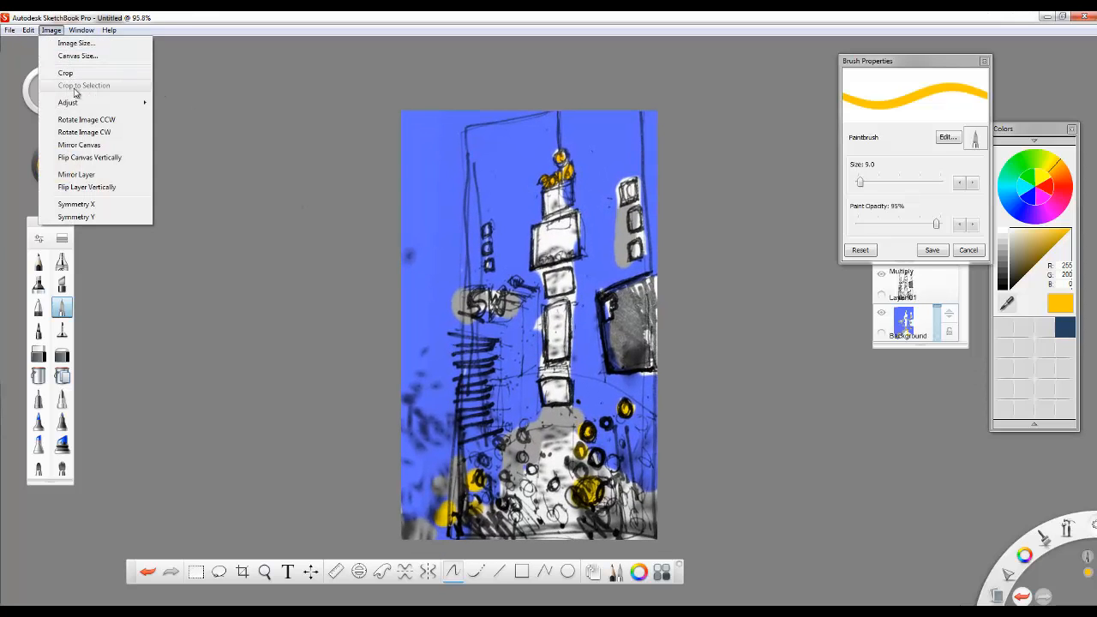
{"action": "mouse_move", "coordinate": [77, 106]}
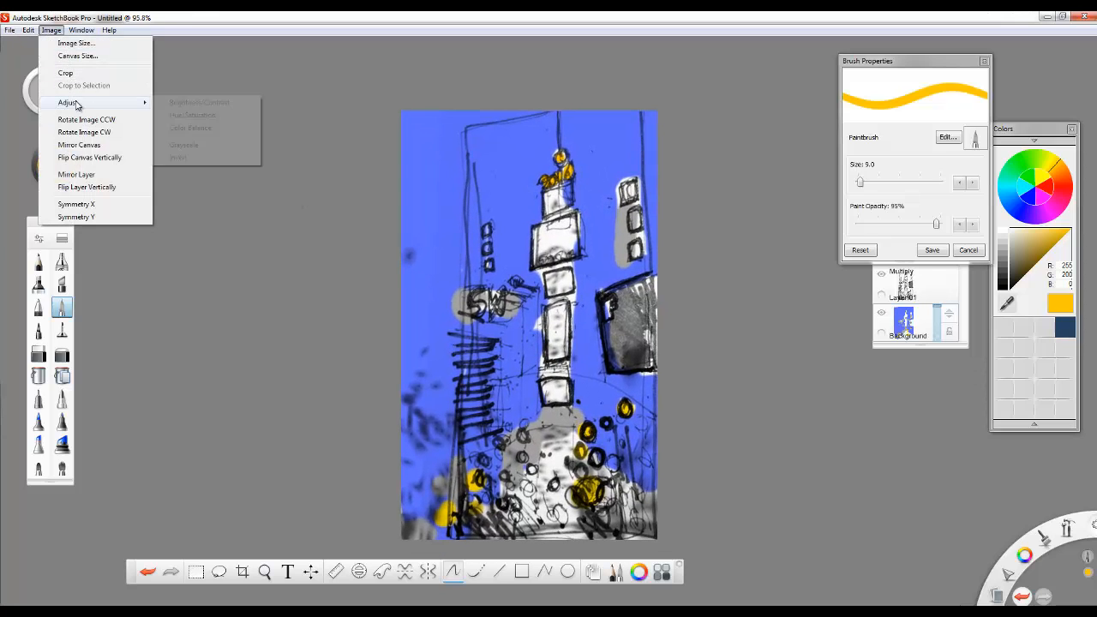
{"action": "left_click", "coordinate": [197, 117]}
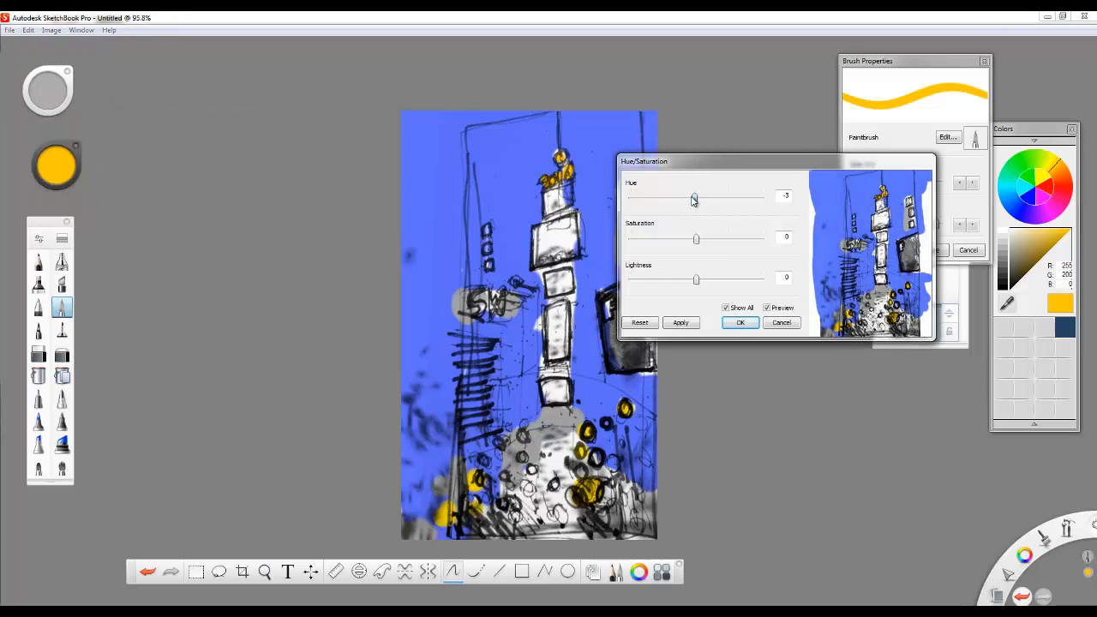
{"action": "left_click_drag", "start_coordinate": [693, 199], "coordinate": [688, 199]}
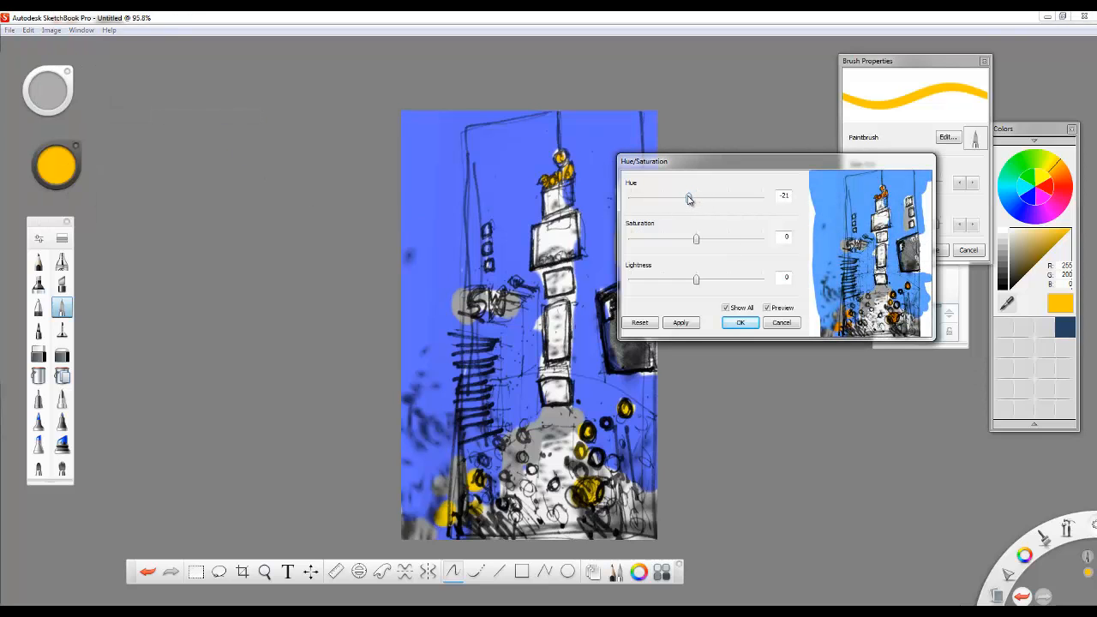
{"action": "left_click_drag", "start_coordinate": [697, 281], "coordinate": [694, 283]}
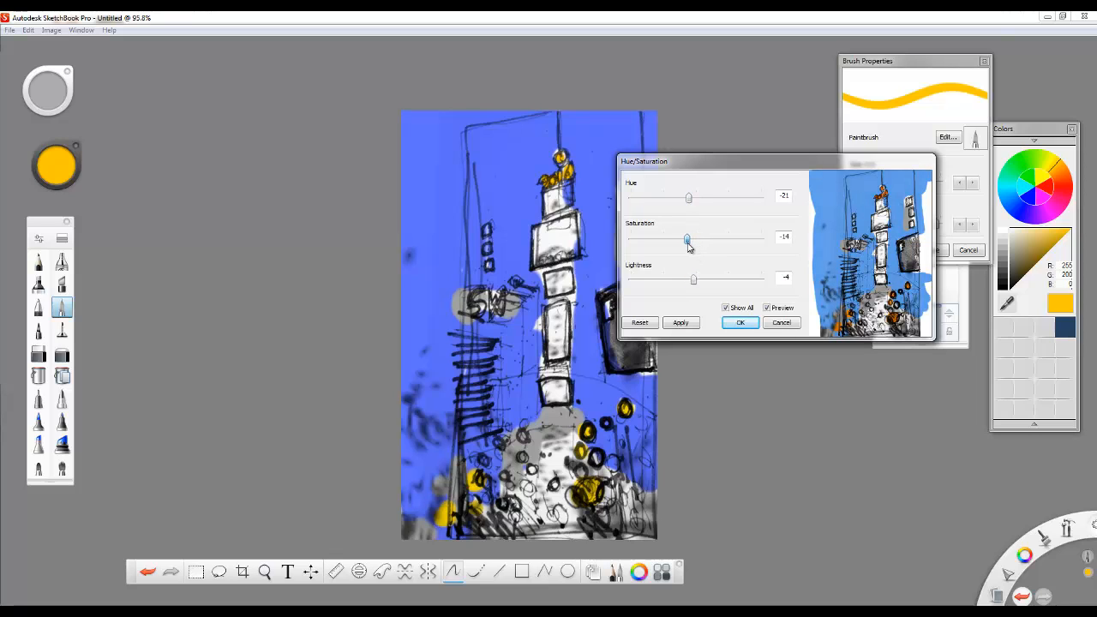
{"action": "left_click", "coordinate": [741, 323]}
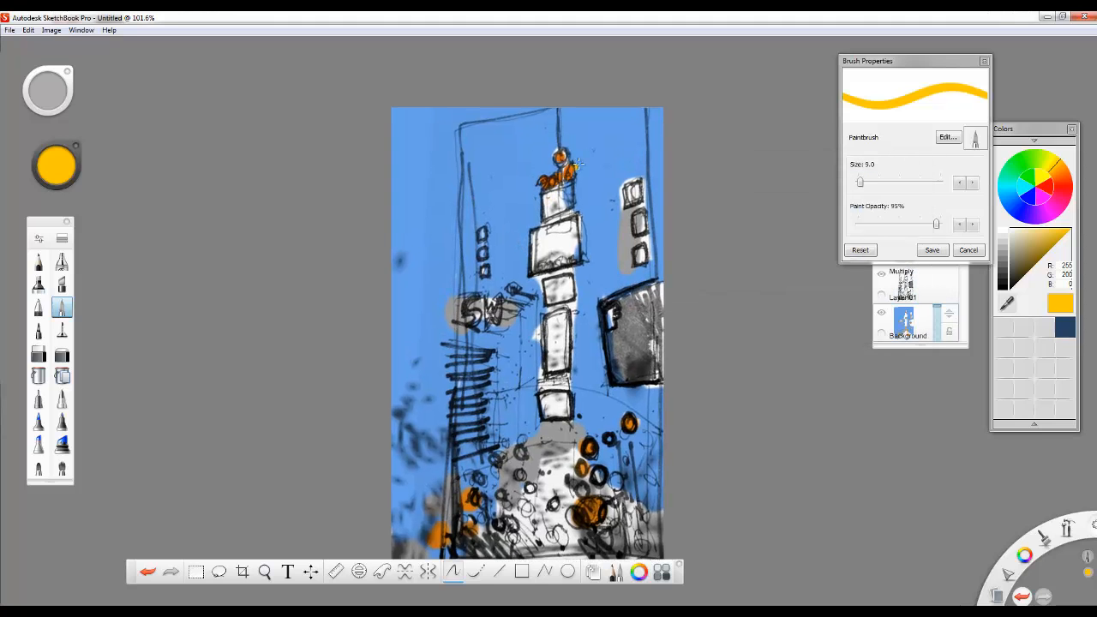
Step: Repaint the ball atop the tower and the year numerals below it golden yellow (RGB 255, 200, 0)
{"action": "scroll", "coordinate": [579, 166], "scroll_direction": "up", "scroll_amount": 2}
{"action": "scroll", "coordinate": [553, 154], "scroll_direction": "up", "scroll_amount": 4}
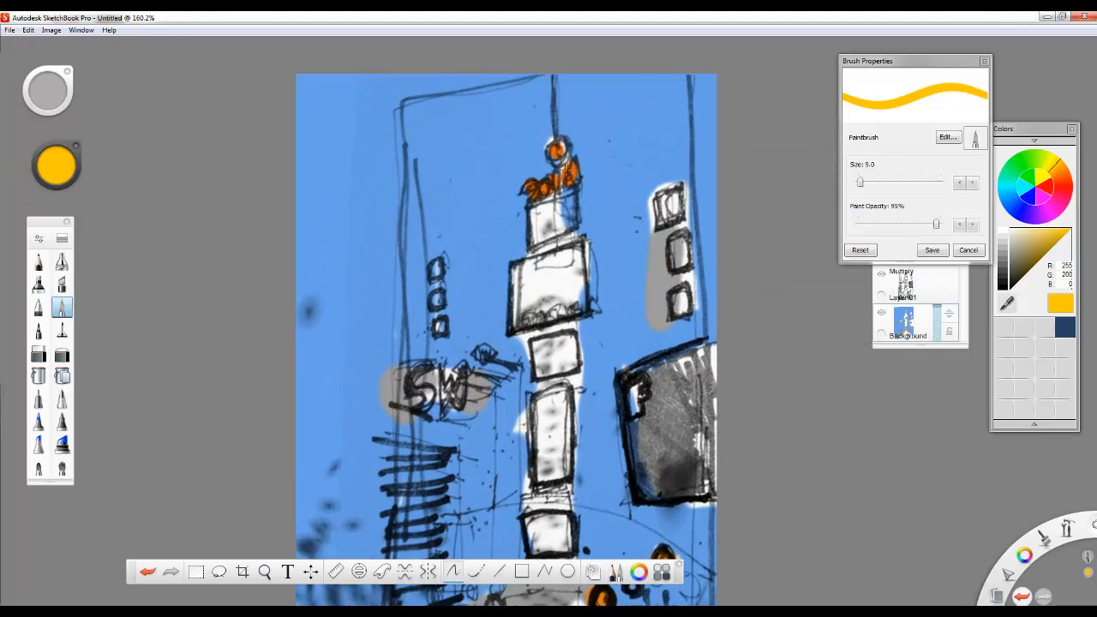
{"action": "left_click_drag", "start_coordinate": [556, 149], "coordinate": [549, 140]}
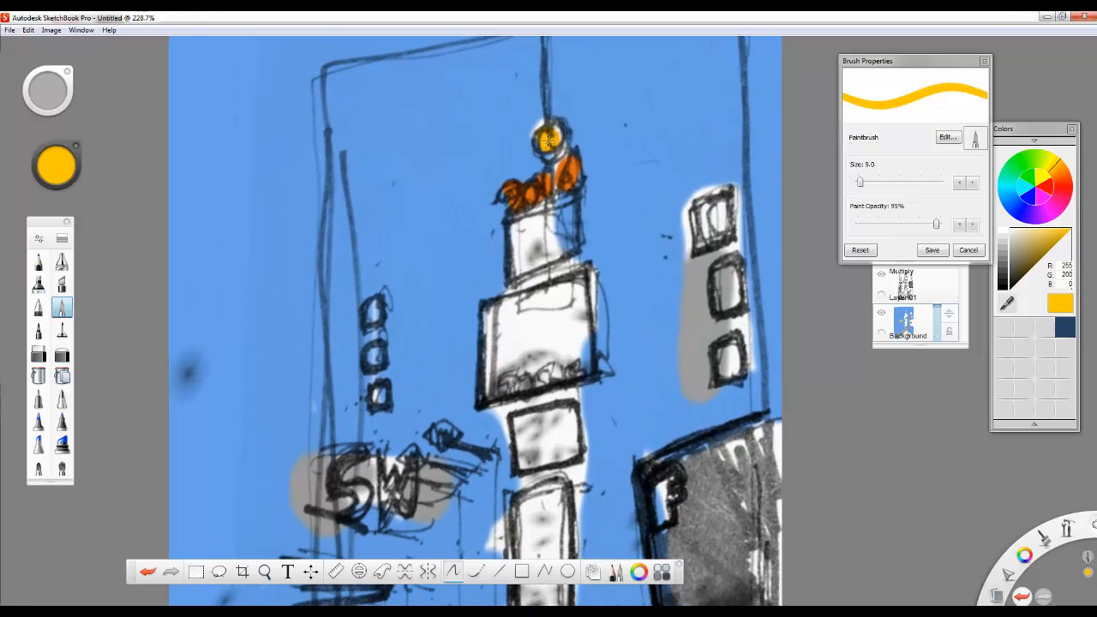
{"action": "mouse_move", "coordinate": [497, 197]}
{"action": "left_mouse_down"}
{"action": "mouse_move", "coordinate": [536, 198]}
{"action": "mouse_move", "coordinate": [583, 175]}
{"action": "mouse_move", "coordinate": [536, 203]}
{"action": "left_mouse_up"}
{"action": "scroll", "coordinate": [540, 214], "scroll_direction": "down", "scroll_amount": 1}
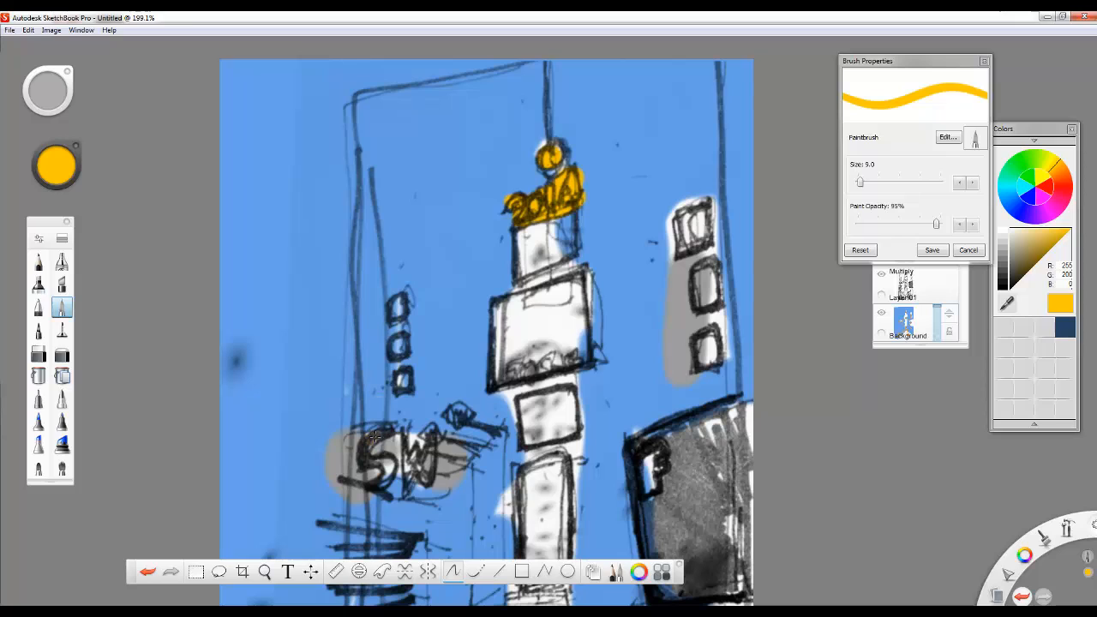
Step: Paint the SW sign's letters and the small windows on both sides of the tower golden yellow
{"action": "mouse_move", "coordinate": [388, 468]}
{"action": "left_mouse_down"}
{"action": "mouse_move", "coordinate": [433, 445]}
{"action": "mouse_move", "coordinate": [438, 458]}
{"action": "left_mouse_up"}
{"action": "left_click_drag", "start_coordinate": [399, 377], "coordinate": [404, 397]}
{"action": "left_click_drag", "start_coordinate": [396, 347], "coordinate": [397, 309]}
{"action": "left_click_drag", "start_coordinate": [706, 340], "coordinate": [709, 360]}
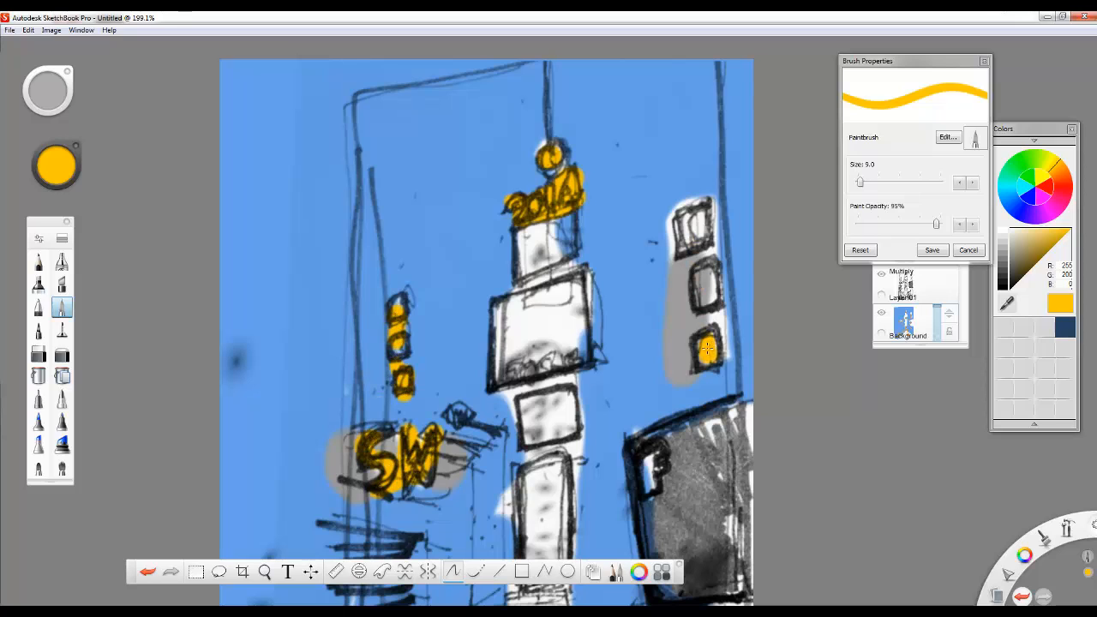
{"action": "left_click", "coordinate": [706, 292]}
{"action": "left_click_drag", "start_coordinate": [712, 270], "coordinate": [707, 296]}
{"action": "left_click_drag", "start_coordinate": [699, 224], "coordinate": [690, 242]}
Step: Paint golden yellow over the orange crowd circles and into the sketch's lower corners, adding accents to a few more circles
{"action": "scroll", "coordinate": [705, 279], "scroll_direction": "down", "scroll_amount": 3}
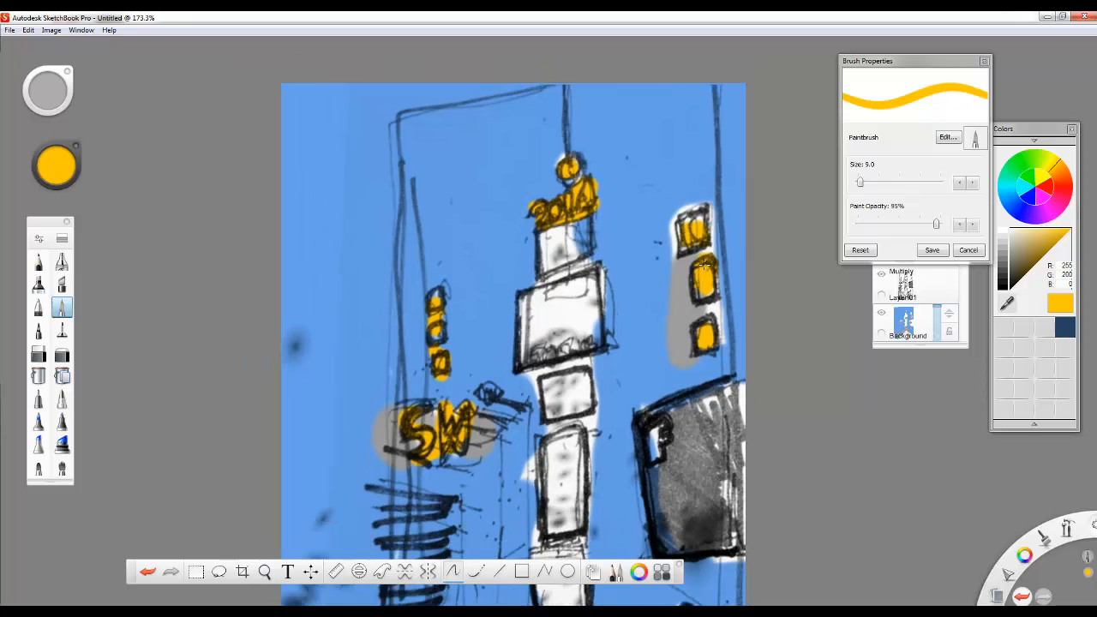
{"action": "scroll", "coordinate": [705, 279], "scroll_direction": "down", "scroll_amount": 3}
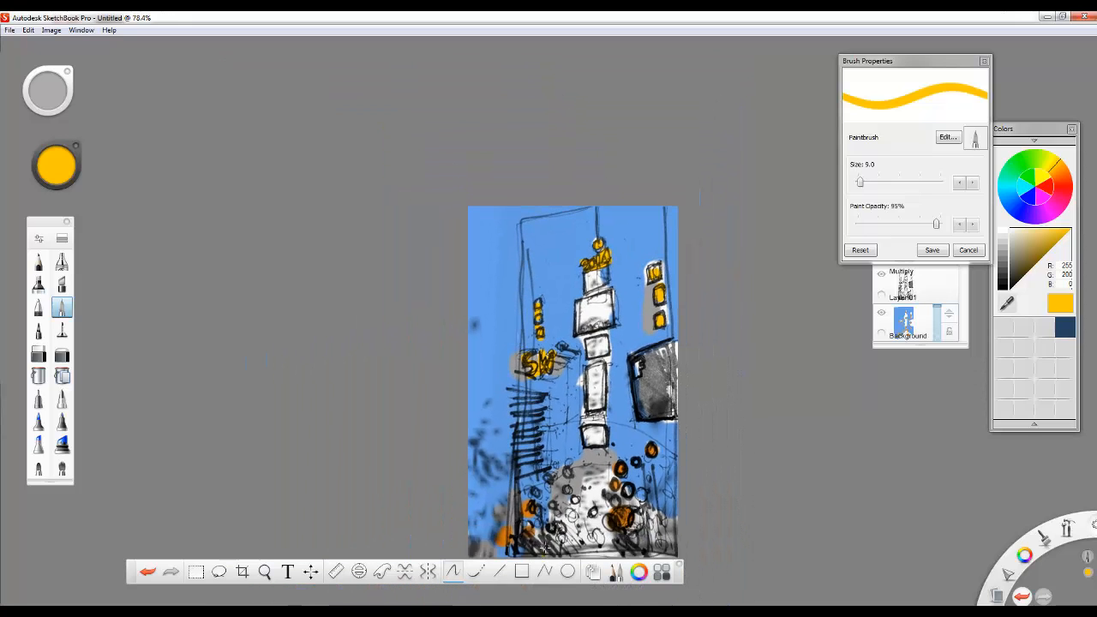
{"action": "scroll", "coordinate": [562, 511], "scroll_direction": "up", "scroll_amount": 1}
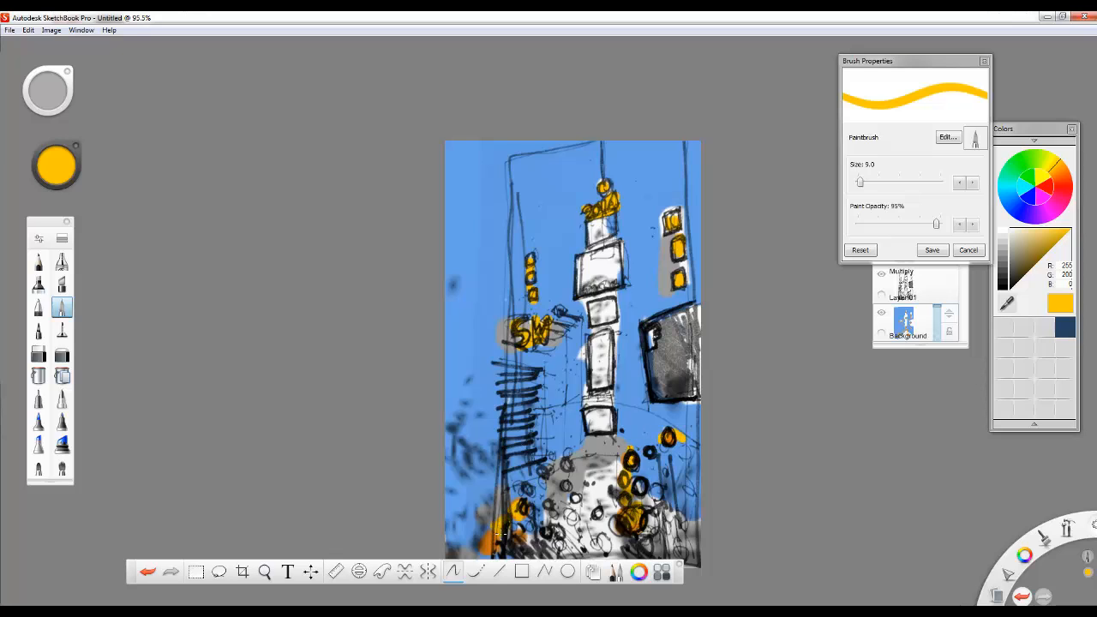
{"action": "scroll", "coordinate": [481, 416], "scroll_direction": "down", "scroll_amount": 2}
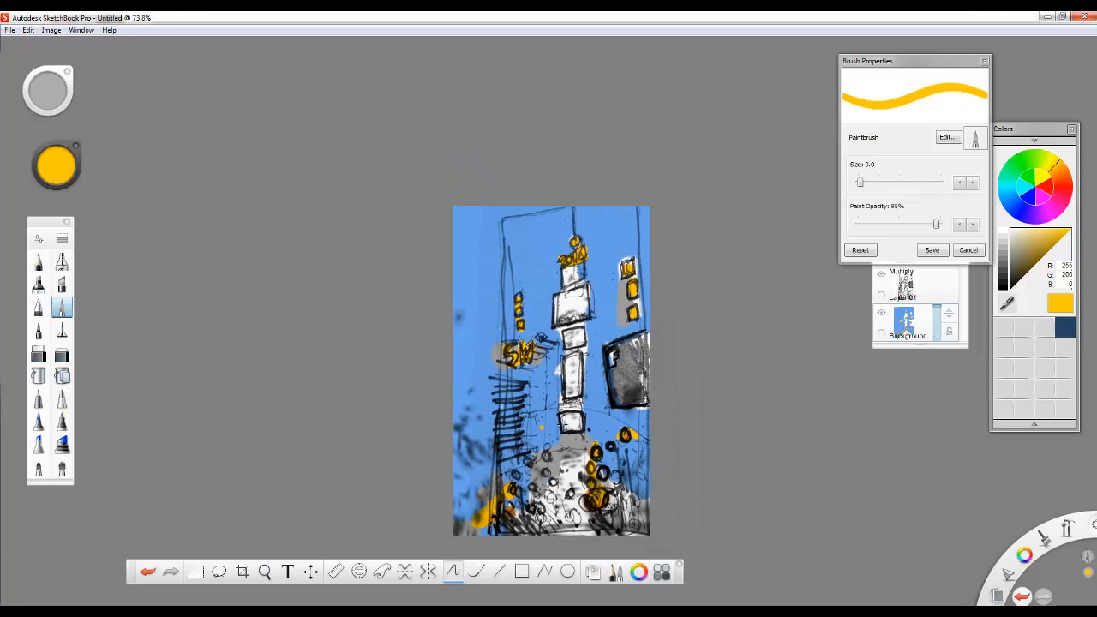
{"action": "scroll", "coordinate": [505, 380], "scroll_direction": "up", "scroll_amount": 1}
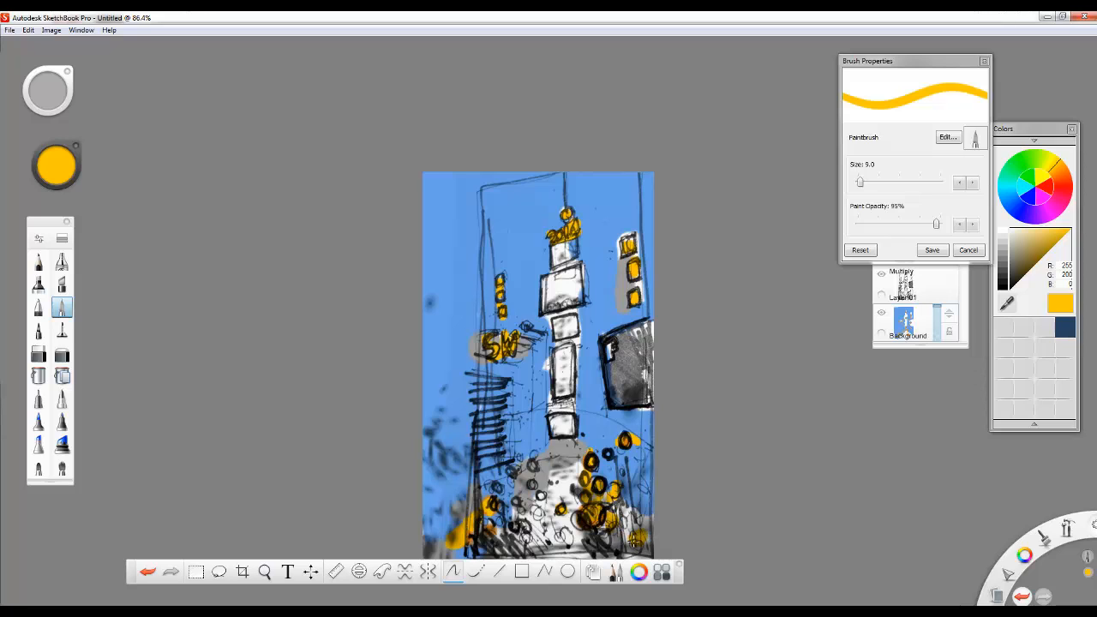
Step: Select Layer01 and toggle Layer02 repeatedly to compare the sketch with and without the blurred marks, leaving Layer02 shown
{"action": "left_click", "coordinate": [876, 289]}
{"action": "left_click", "coordinate": [882, 237]}
{"action": "left_click", "coordinate": [882, 237]}
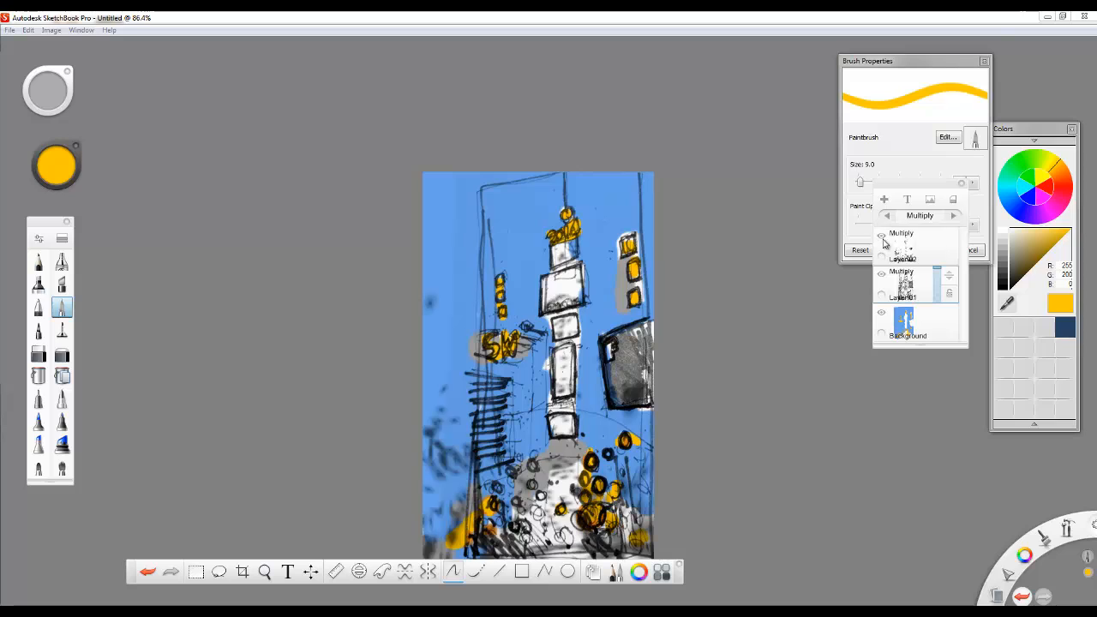
{"action": "left_click", "coordinate": [882, 237]}
{"action": "left_click", "coordinate": [882, 237]}
{"action": "left_click", "coordinate": [882, 237]}
{"action": "left_click", "coordinate": [882, 236]}
{"action": "left_click", "coordinate": [882, 237]}
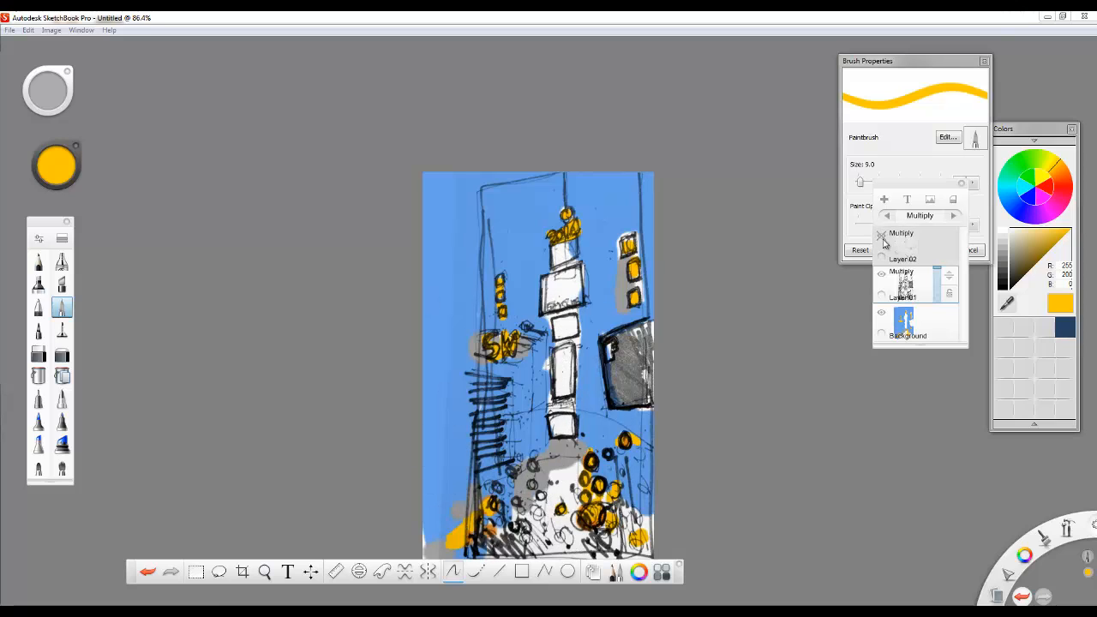
{"action": "left_click", "coordinate": [882, 237]}
{"action": "left_click", "coordinate": [882, 237]}
{"action": "left_click", "coordinate": [882, 236]}
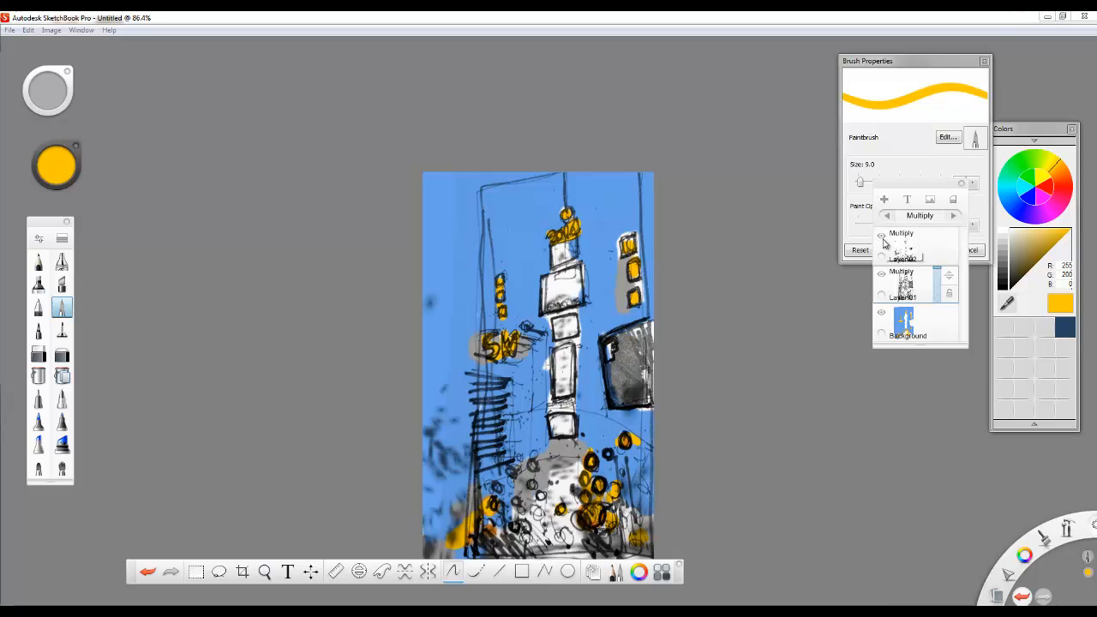
{"action": "left_click", "coordinate": [884, 241]}
{"action": "left_click", "coordinate": [884, 241]}
{"action": "left_click", "coordinate": [883, 240]}
{"action": "left_click", "coordinate": [883, 239]}
{"action": "left_click", "coordinate": [883, 236]}
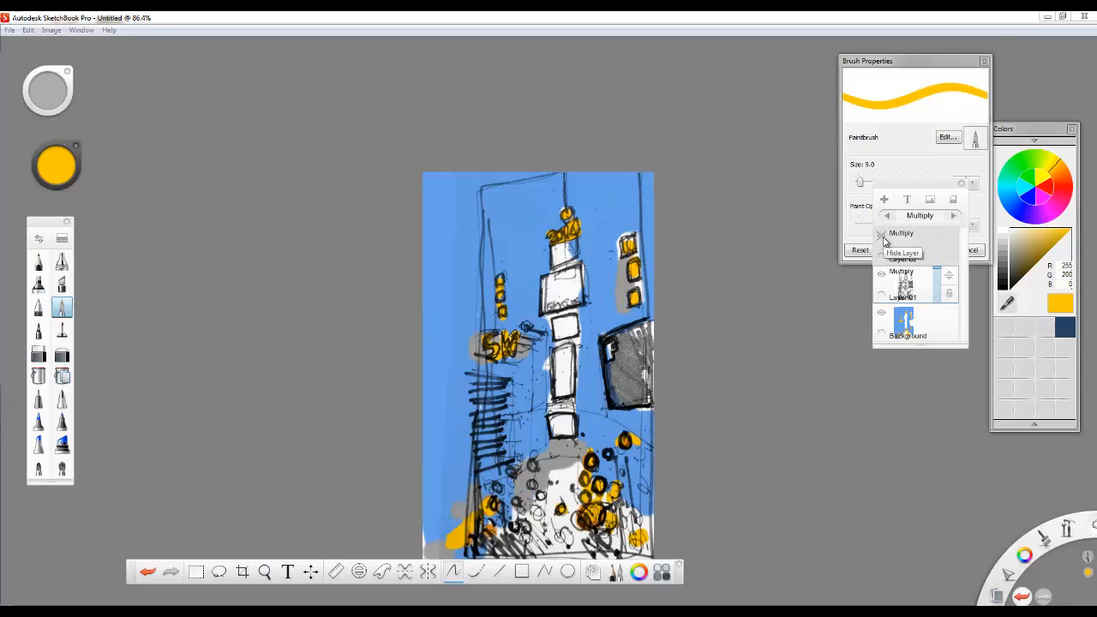
{"action": "left_click", "coordinate": [883, 237]}
{"action": "left_click", "coordinate": [883, 237]}
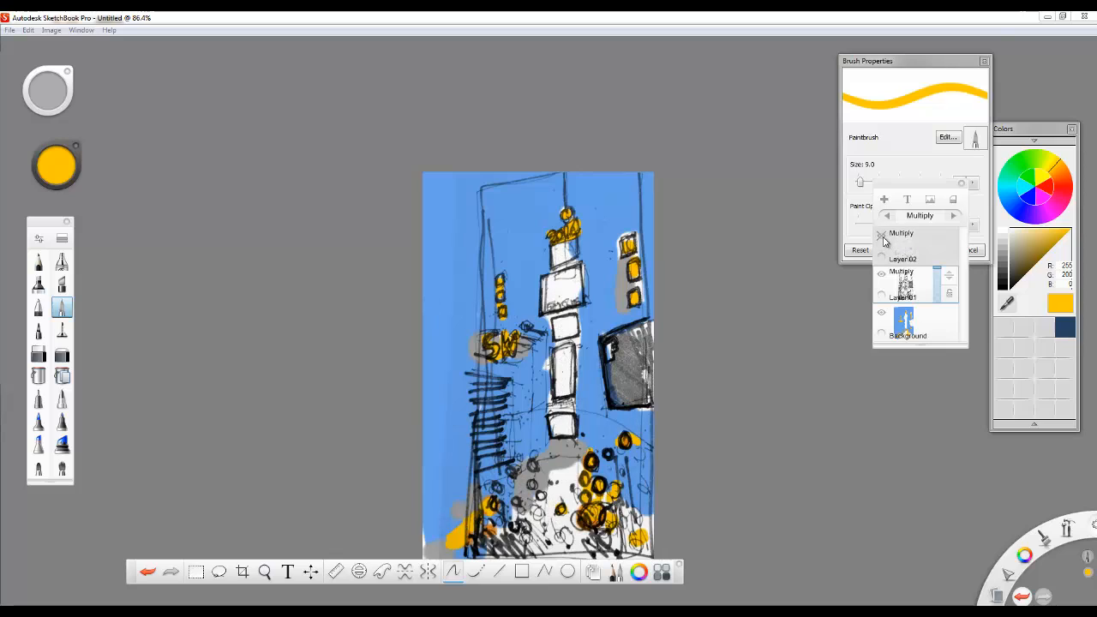
{"action": "left_click", "coordinate": [883, 236]}
{"action": "left_click", "coordinate": [883, 236]}
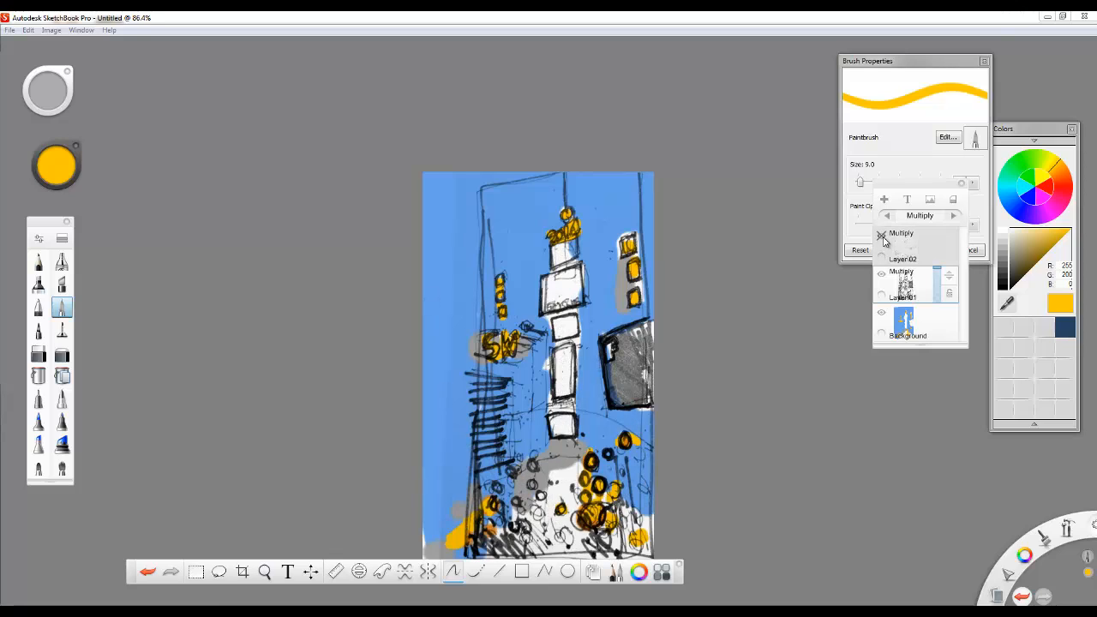
{"action": "left_click", "coordinate": [883, 236]}
{"action": "left_click", "coordinate": [556, 198]}
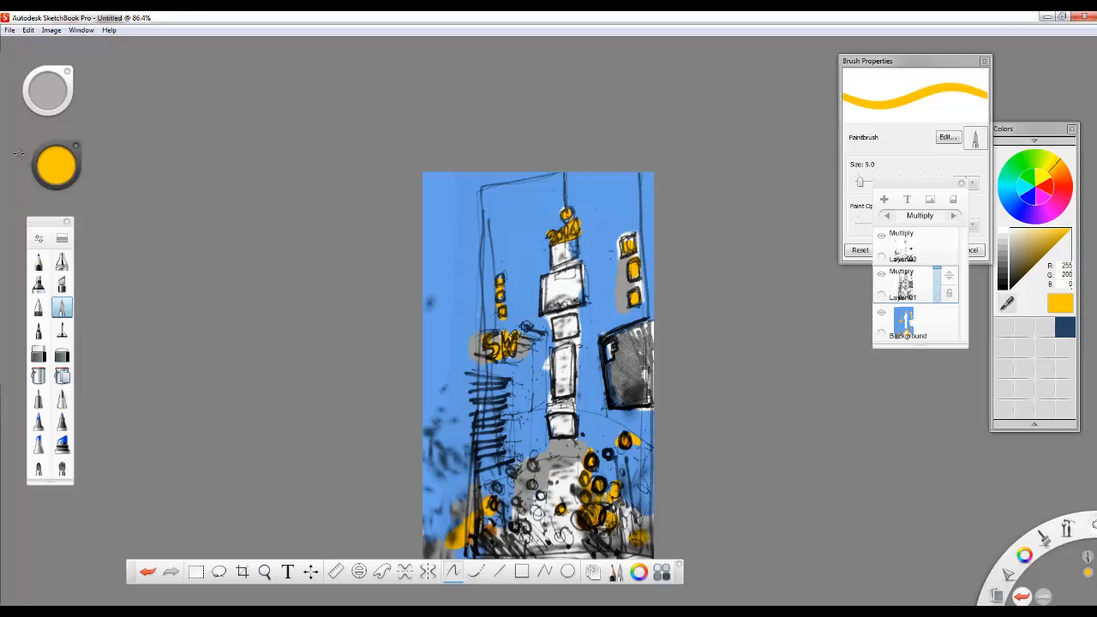
{"action": "scroll", "coordinate": [470, 360], "scroll_direction": "up", "scroll_amount": 4}
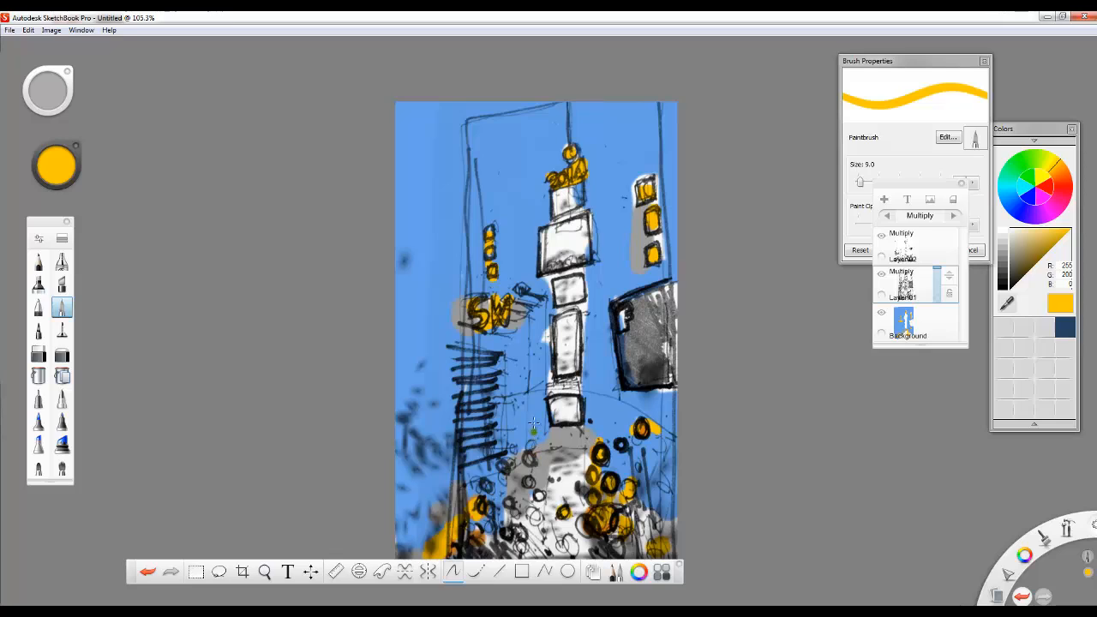
{"action": "scroll", "coordinate": [527, 392], "scroll_direction": "up", "scroll_amount": 1}
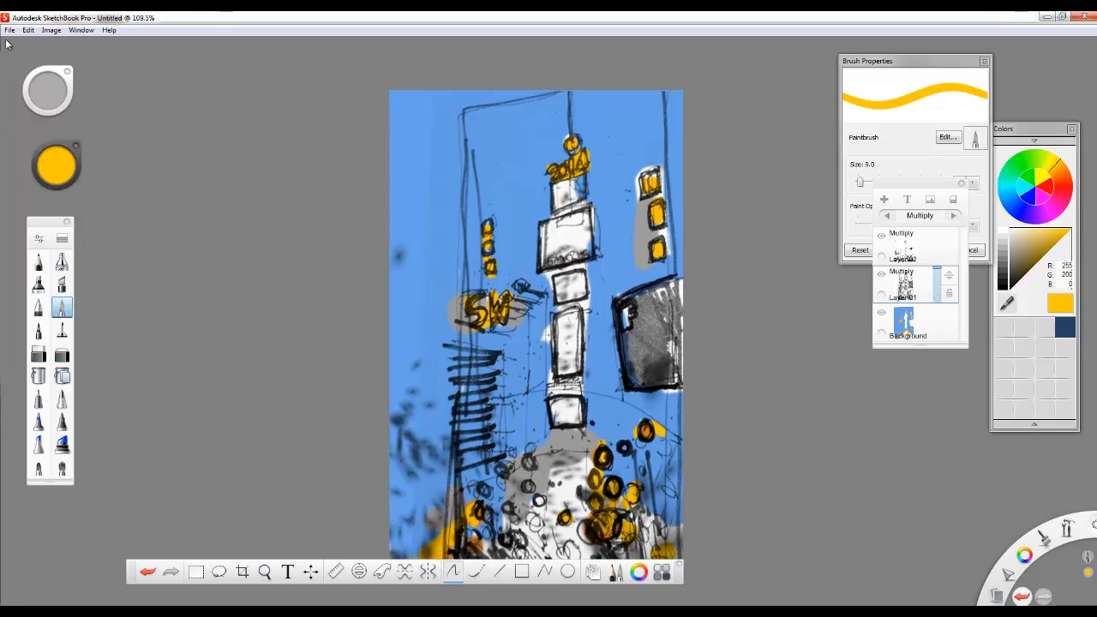